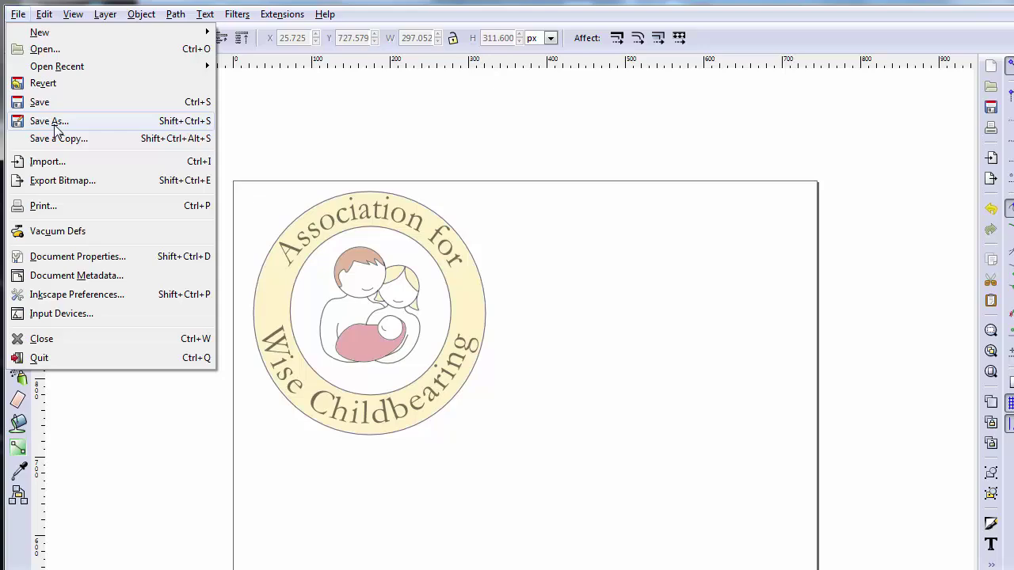
Step: Save the logo drawing in the _videologo folder as an Inkscape SVG named baby
left_click(49, 121)
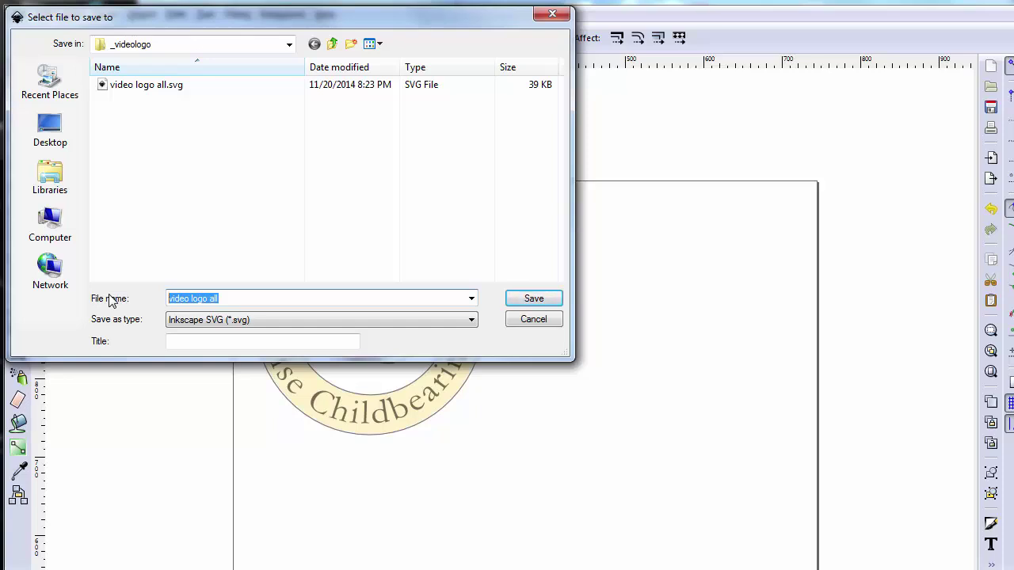
type("o")
key("Return")
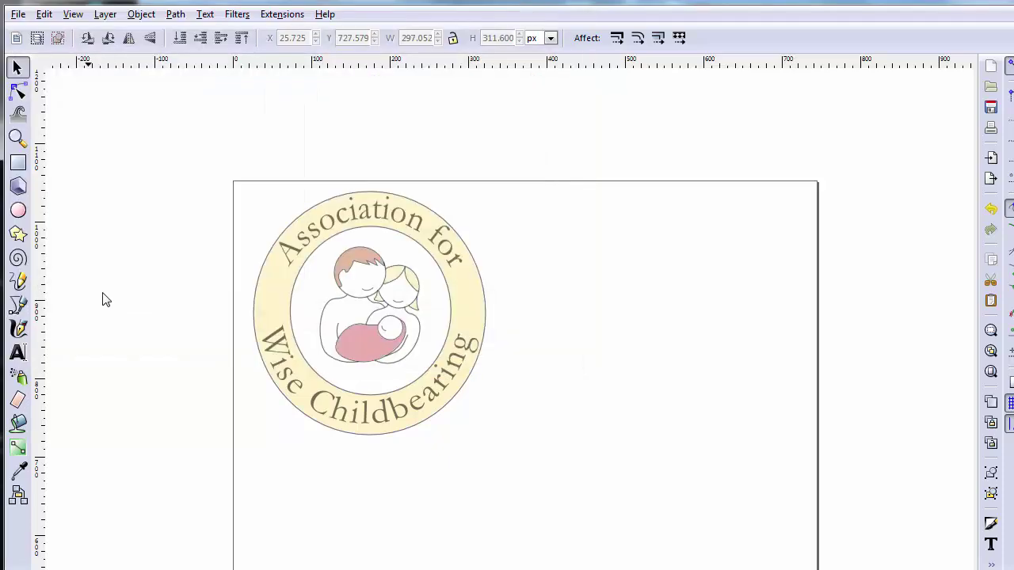
left_click(18, 16)
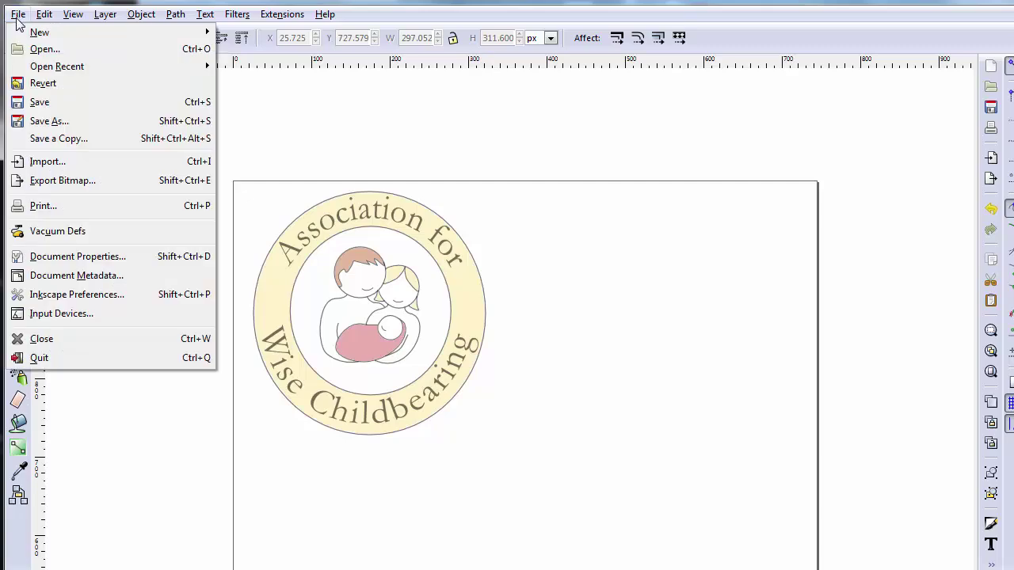
left_click(51, 121)
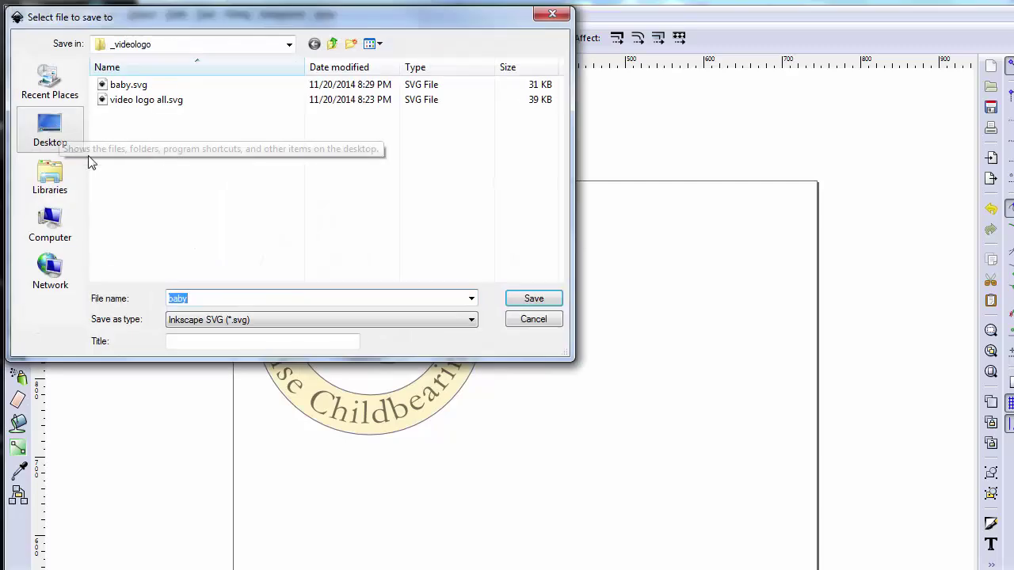
key("Escape")
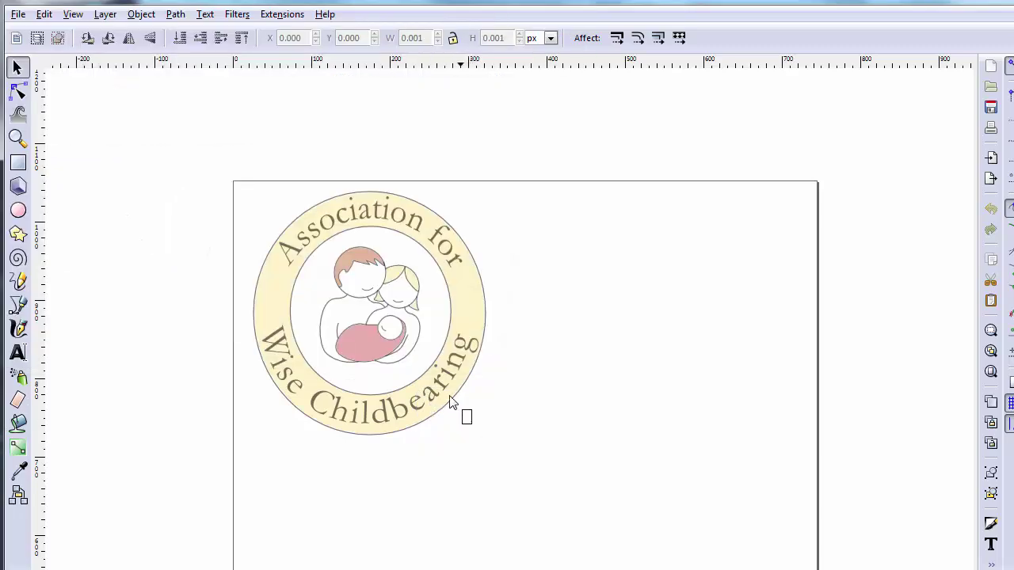
Step: Delete the logo's inner circle outline, "Wise Childbearing" text, yellow ring and outer circle outline
left_click_drag(449, 402, 416, 365)
left_click(426, 386)
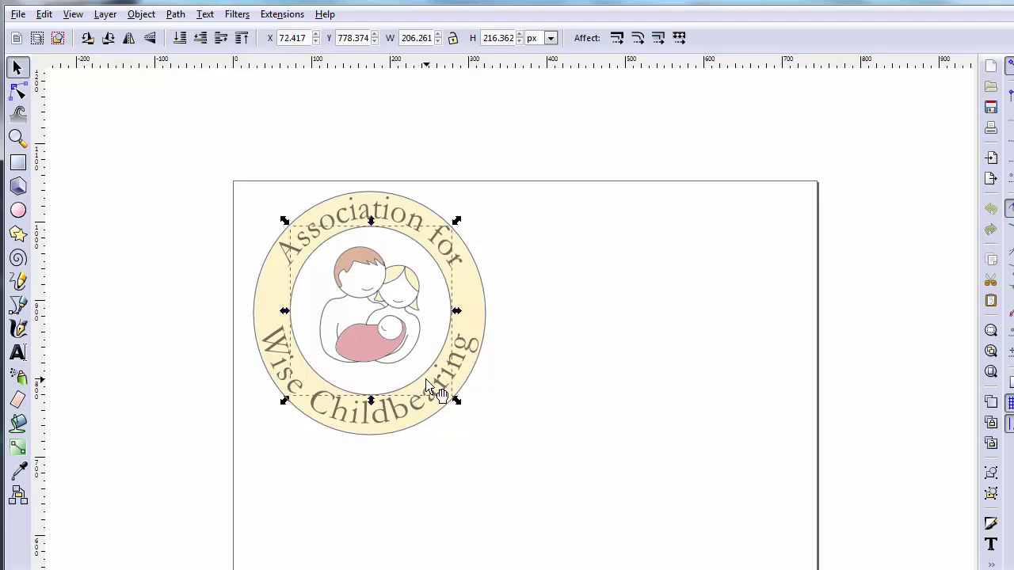
key("Escape")
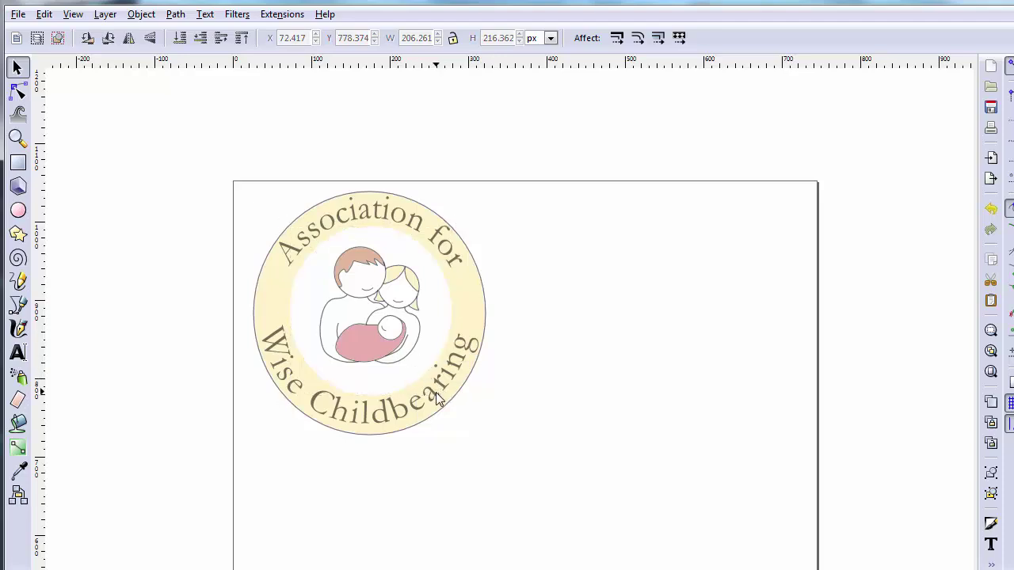
left_click_drag(453, 418, 412, 377)
left_click(432, 406)
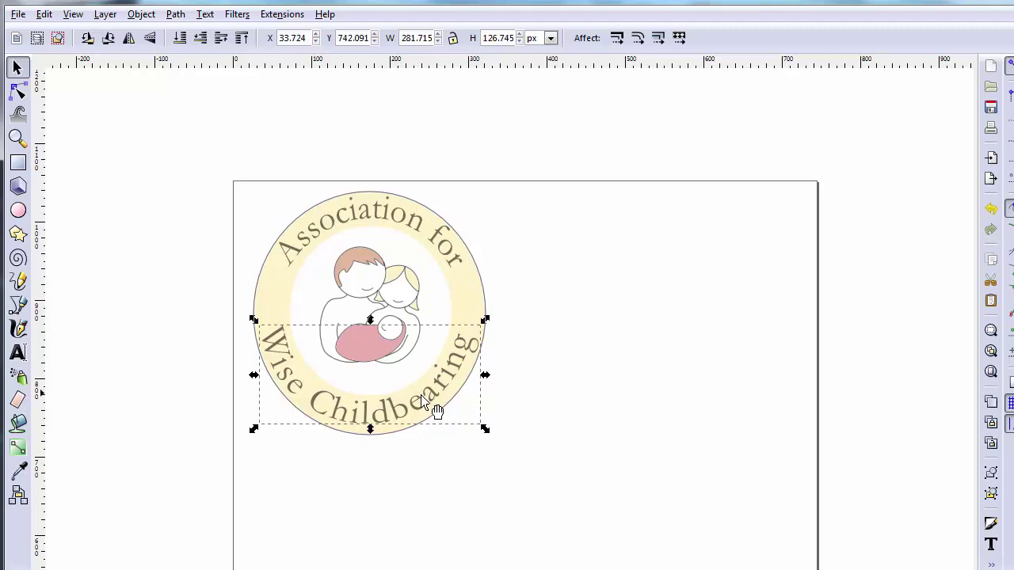
key("Delete")
left_click(418, 411)
key("Delete")
left_click(422, 423)
key("Delete")
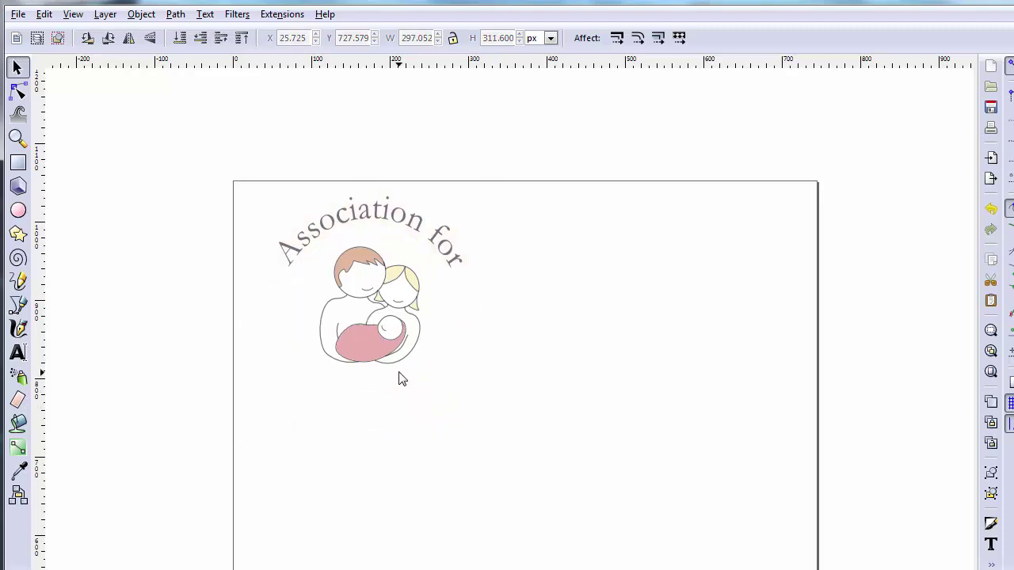
Step: Delete the mother's body outline and hair, along with the father's head and hair
left_click(420, 369)
key("Delete")
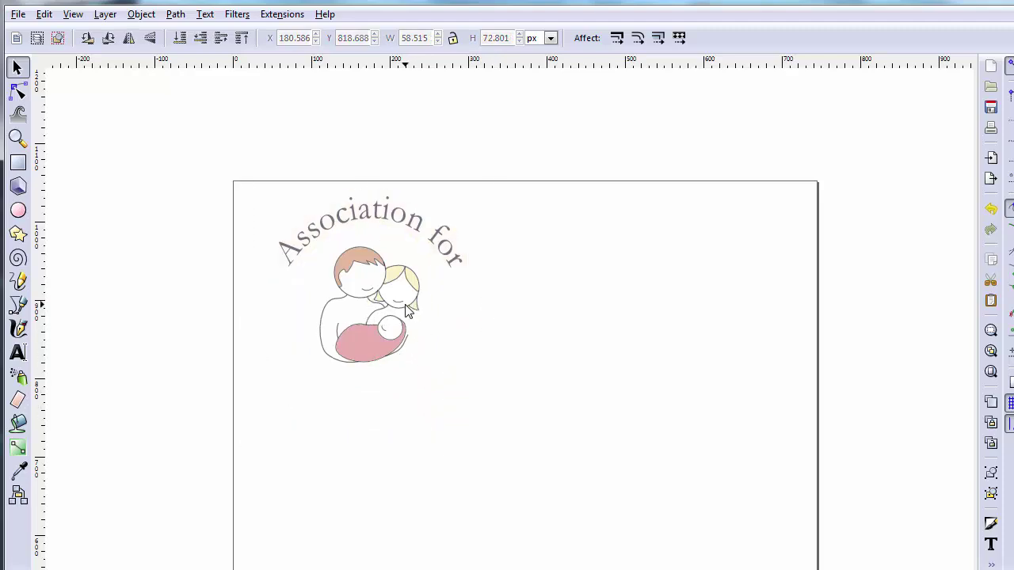
left_click(420, 319)
left_click_drag(434, 308, 243, 181)
key("Delete")
Step: Delete the "Association for" text and the mother's remaining head and shoulder outlines
left_click_drag(490, 294, 259, 165)
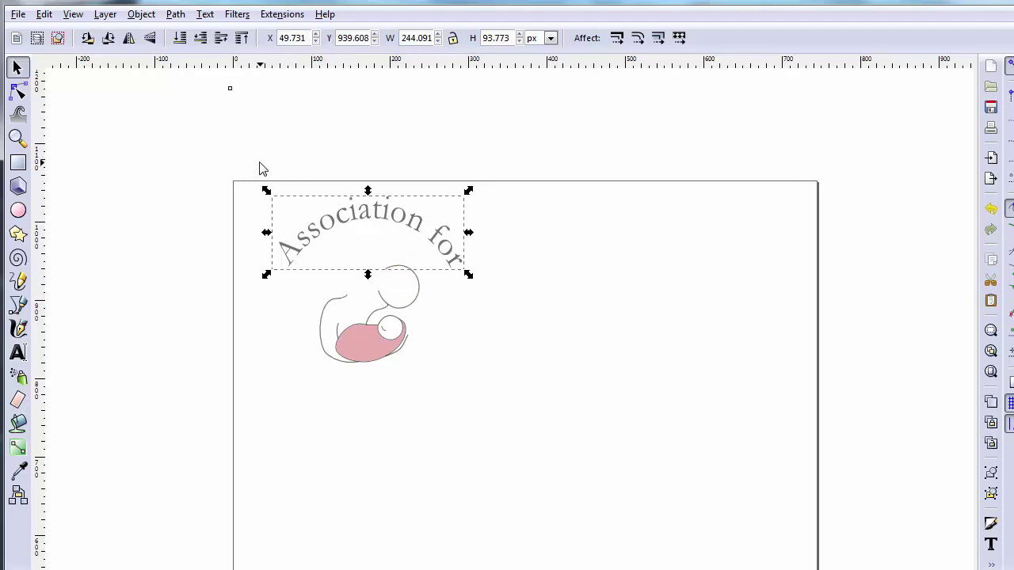
key("Delete")
left_click_drag(423, 311, 362, 283)
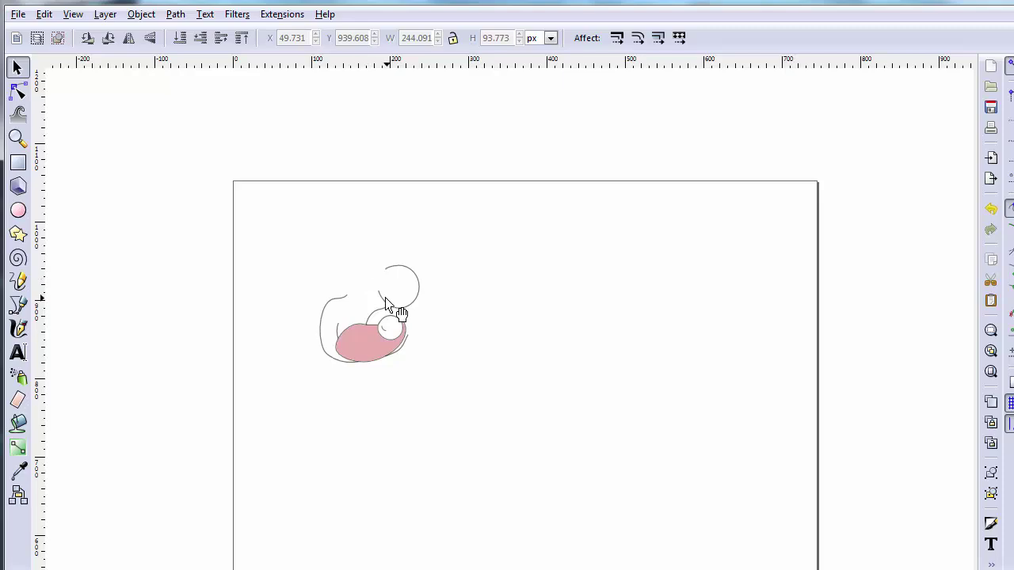
left_click(389, 301)
key("Delete")
left_click(385, 323)
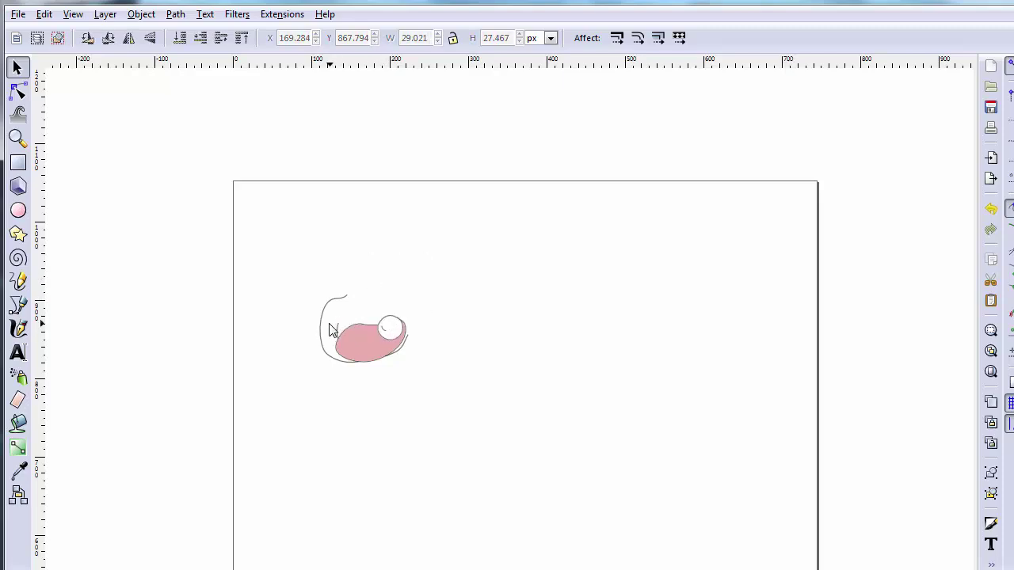
Step: Delete the pink blanket fill and the father's arm and body outlines
left_click(343, 341)
key("Delete")
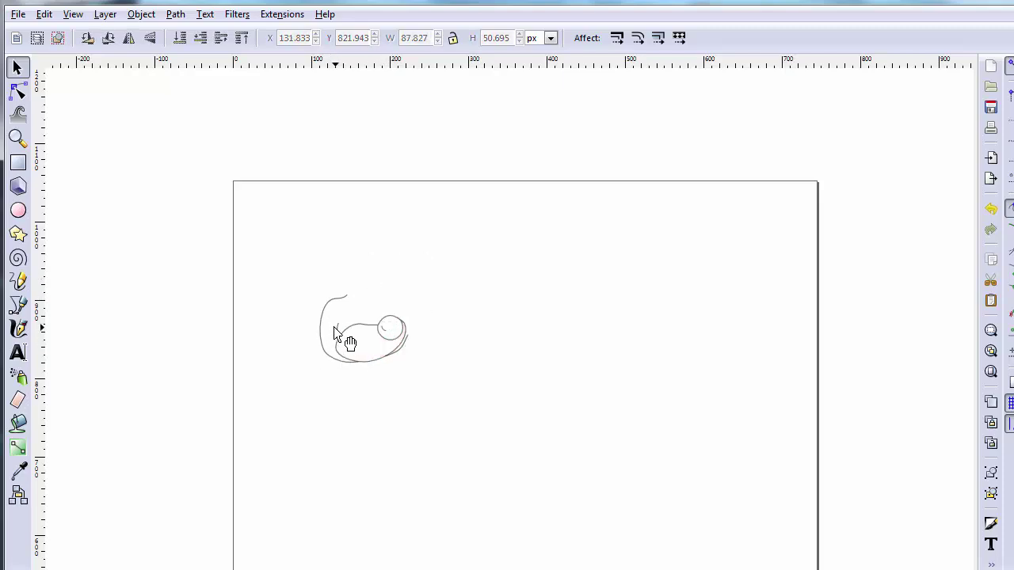
left_click(336, 334)
key("Delete")
left_click(326, 349)
key("Delete")
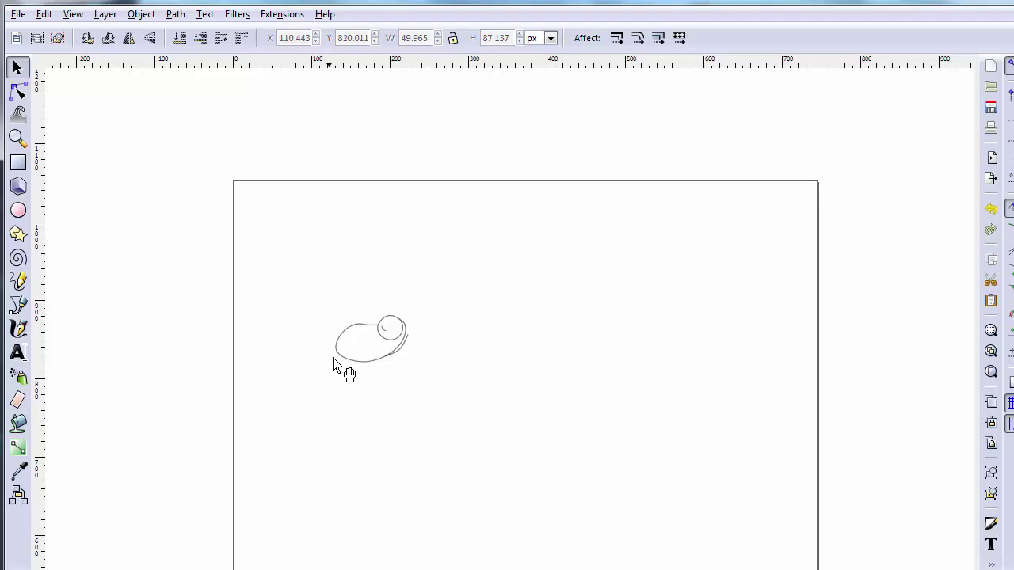
Step: Revert the document to its last saved version with the complete logo
left_click(404, 346)
left_click(14, 17)
left_click(31, 82)
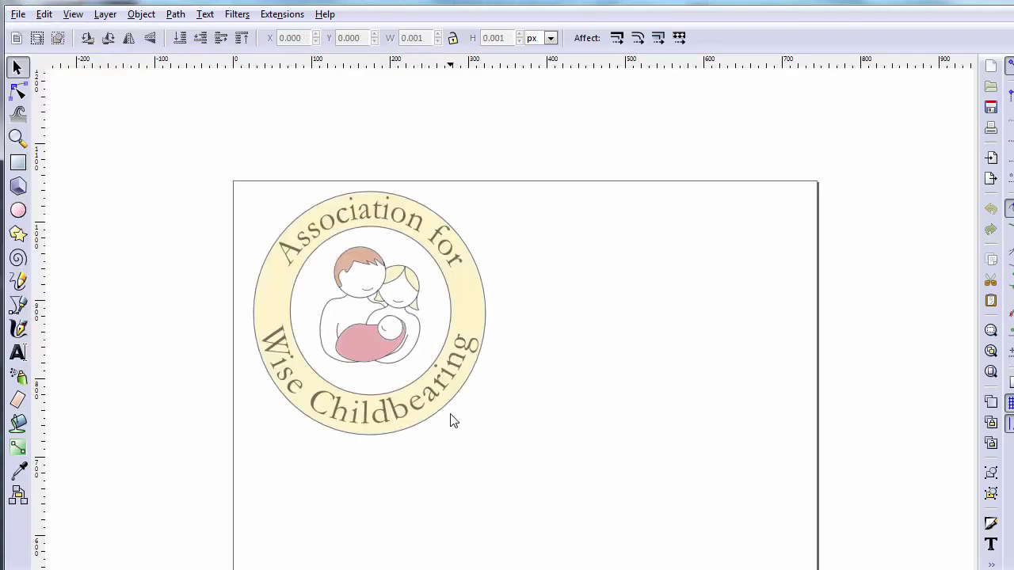
Step: Delete the frame around the family: both circle outlines, the yellow ring and both curved text lines
left_click_drag(453, 420, 414, 369)
left_click(424, 378)
key("Delete")
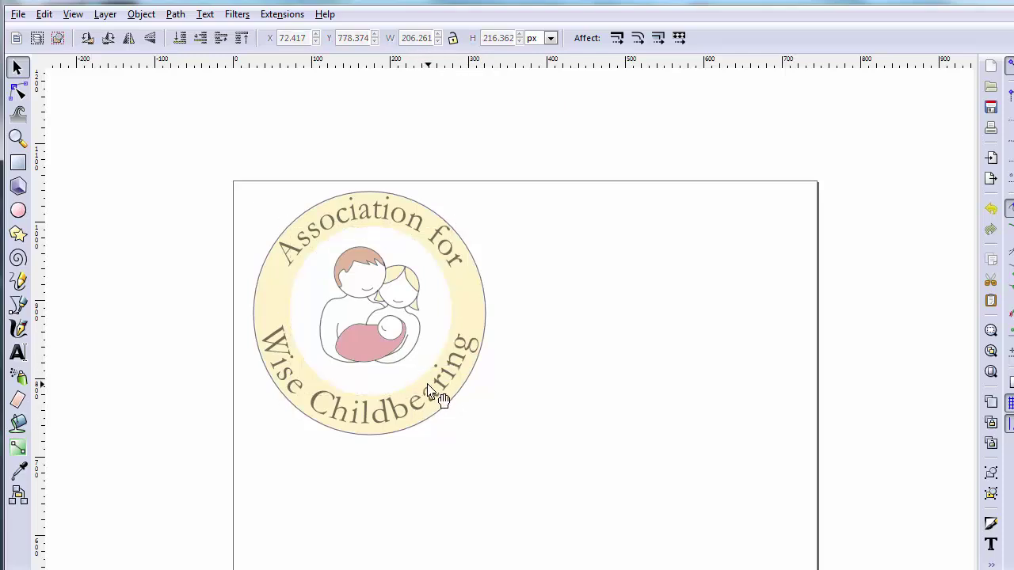
left_click(436, 403)
key("Delete")
left_click(440, 411)
key("Delete")
left_click(448, 412)
key("Delete")
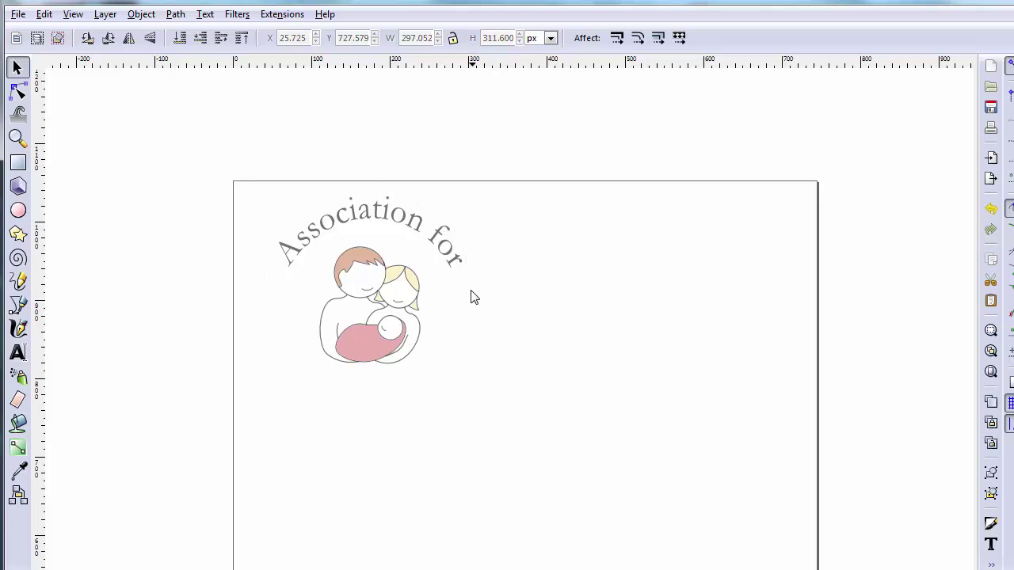
left_click(465, 264)
key("Delete")
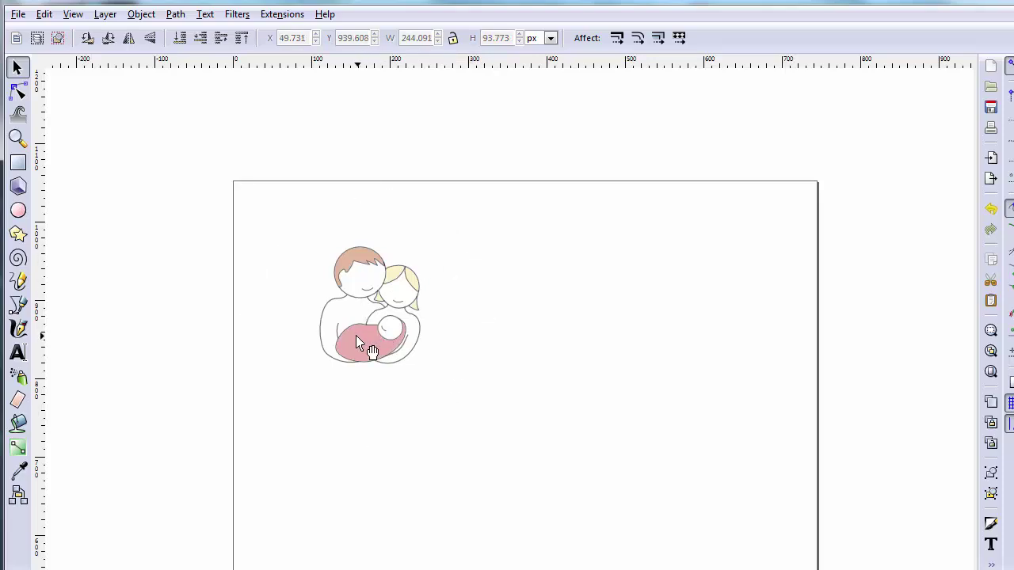
Step: Delete the baby, including the pink blanket fill, the outline and the face detail
left_click(356, 336)
key("Delete")
left_click(384, 324)
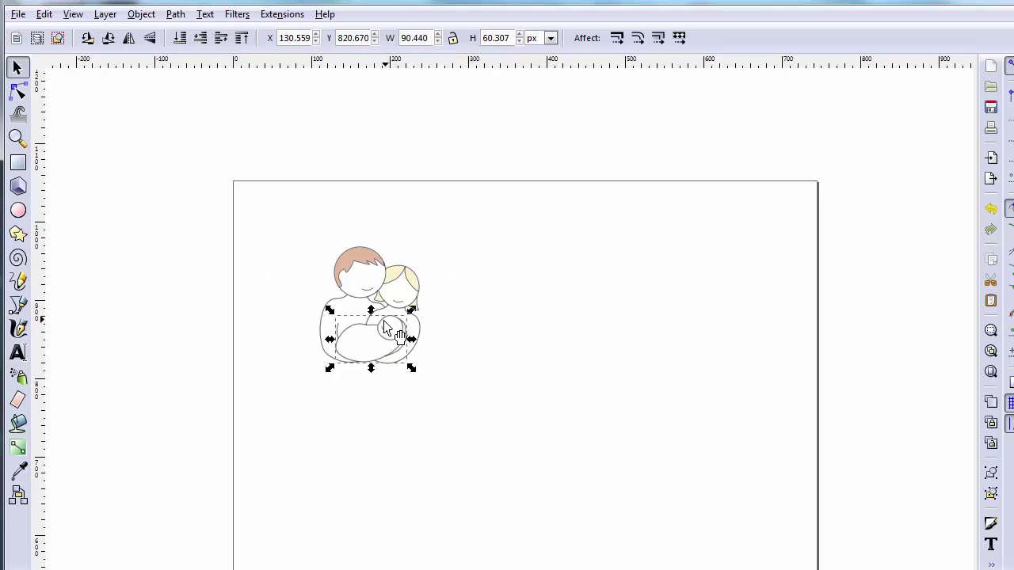
key("Delete")
left_click(384, 327)
key("Delete")
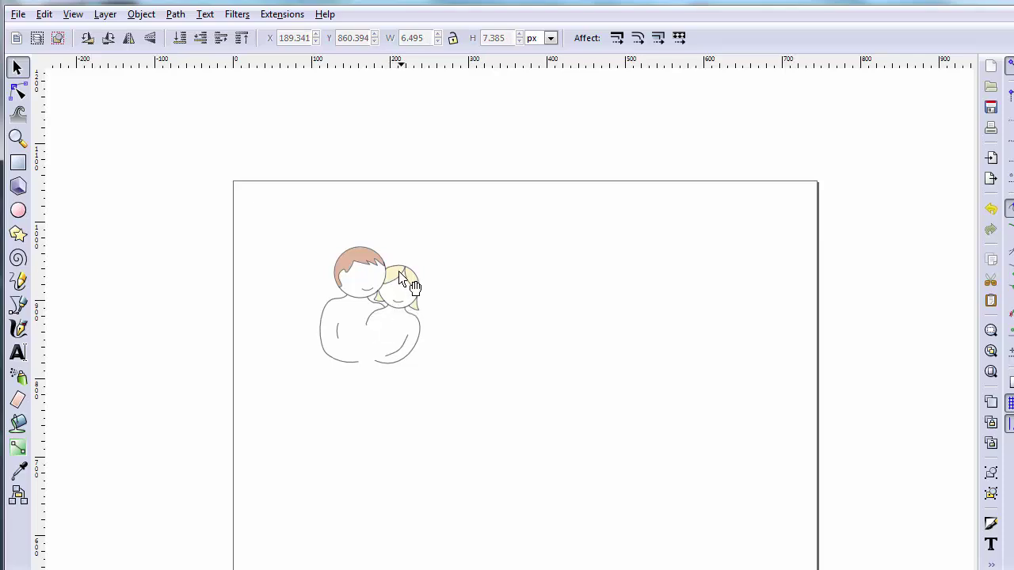
Step: Delete the brown and yellow hair fills from both parents, leaving their outlines
left_click(407, 281)
key("Delete")
left_click(369, 275)
key("Delete")
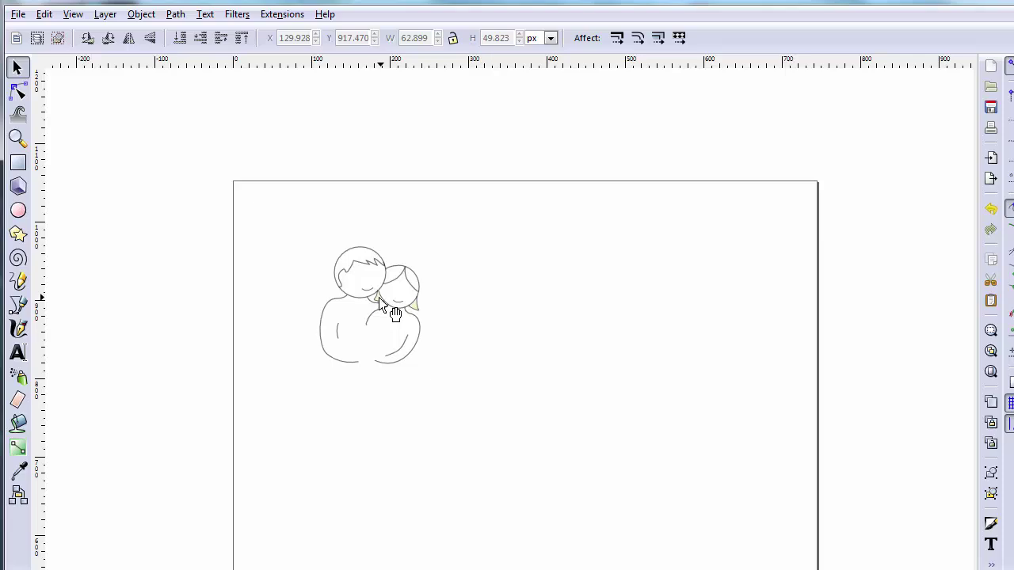
left_click(381, 299)
key("Delete")
left_click(416, 309)
key("Delete")
Step: Revert the drawing to its saved version to bring back all deleted parts
left_click(20, 16)
left_click(50, 84)
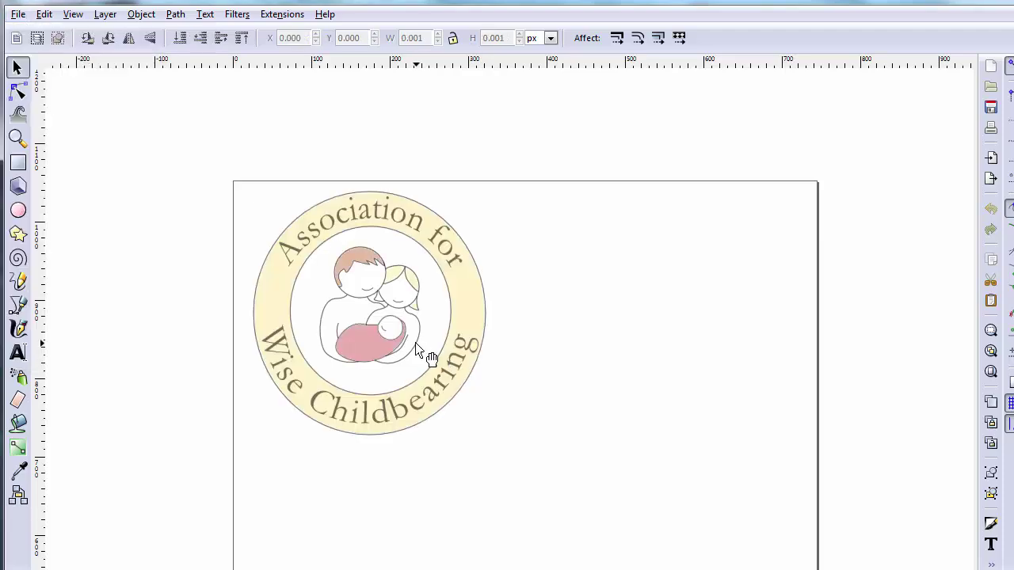
Step: Delete the two parents and the baby from the centre of the logo
left_click(415, 351)
left_click(423, 350)
left_click_drag(424, 354, 334, 250)
key("Delete")
left_click(354, 305)
key("Delete")
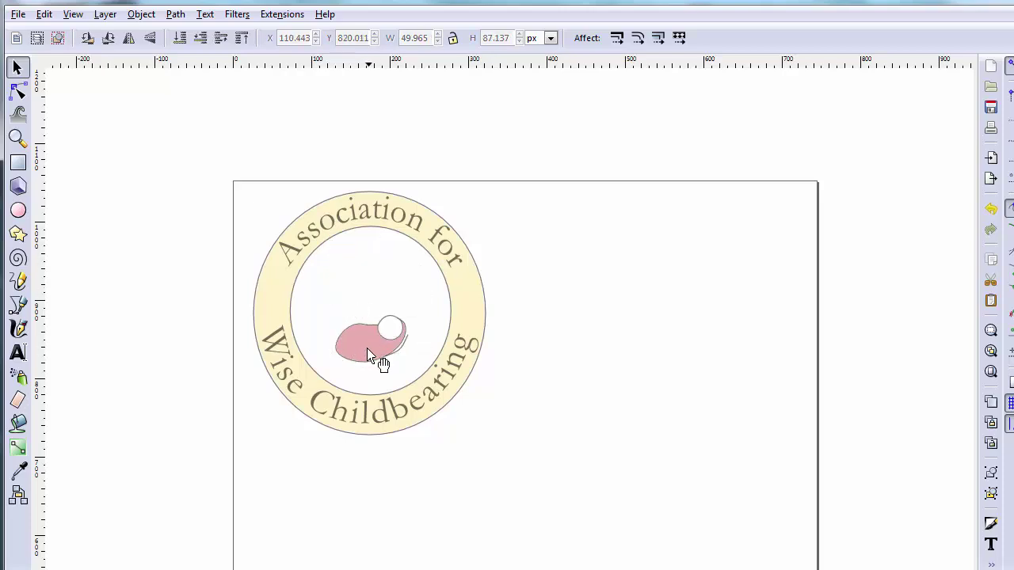
left_click(367, 348)
key("Delete")
left_click(404, 348)
key("Delete")
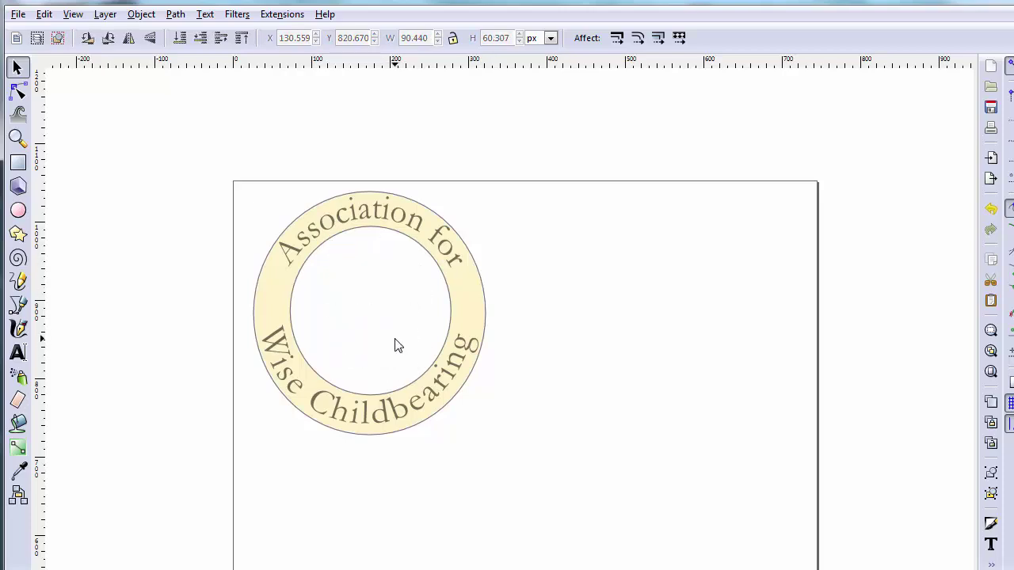
Step: Delete both curved text lines and the yellow ring fill, keeping the two circle outlines
left_click(287, 352)
key("Delete")
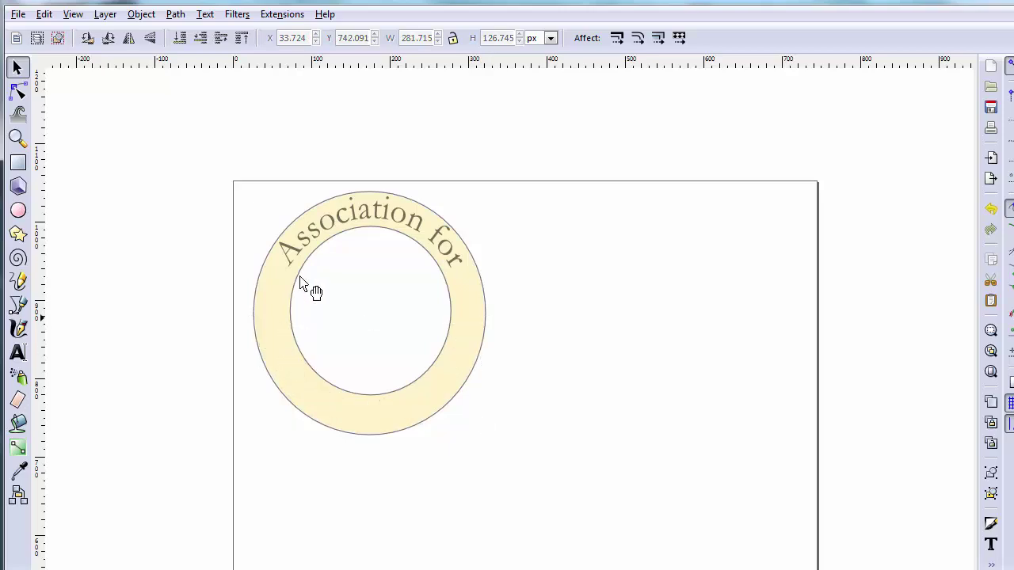
left_click(313, 236)
key("Delete")
left_click(294, 290)
key("Delete")
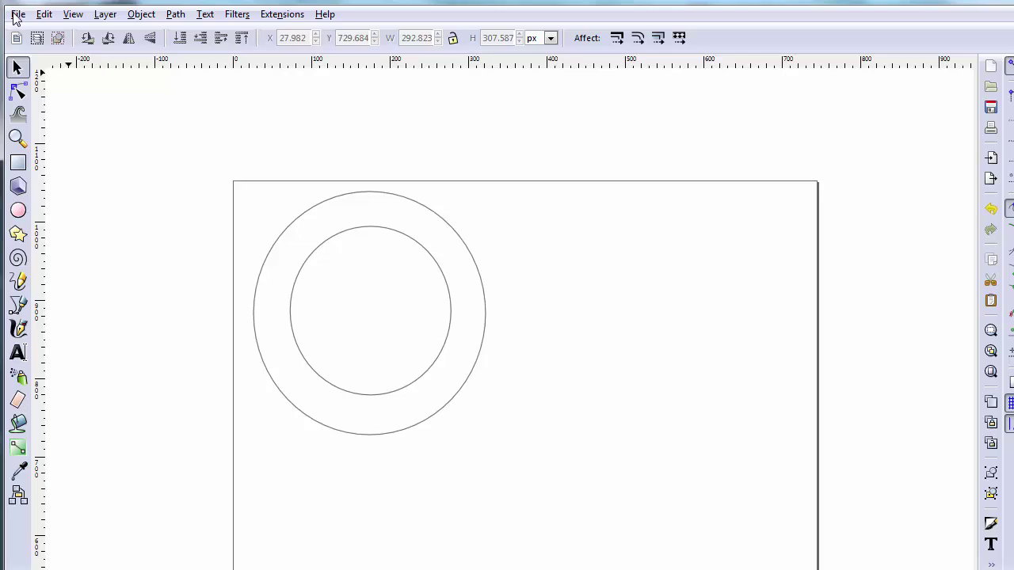
Step: Undo all the deletions to restore the complete logo
left_click(16, 15)
left_click(47, 84)
left_click(407, 316)
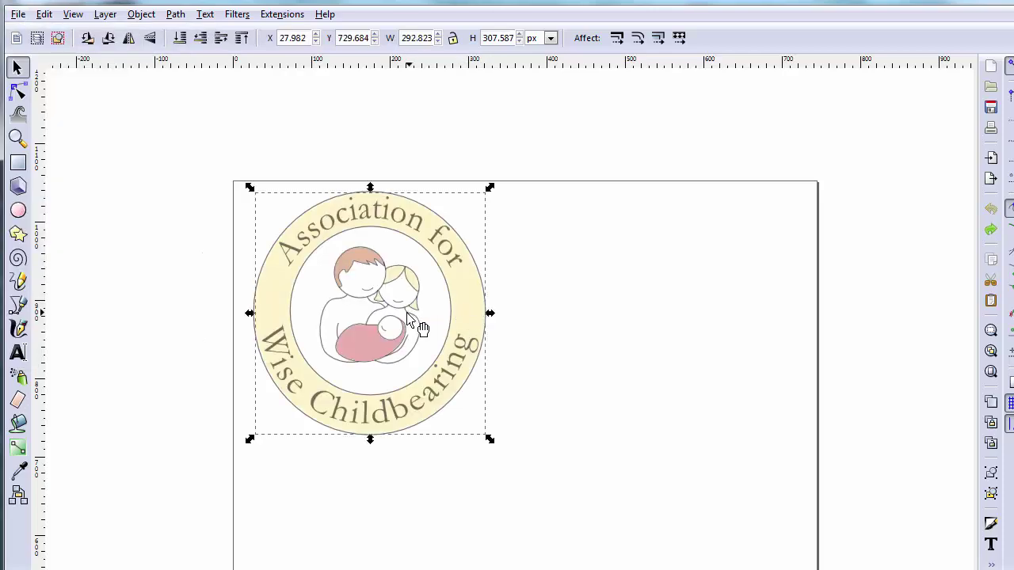
Step: Select the hair, blanket and yellow ring fills together and move them beside the line art, to about X 393, Y 728 px
left_click(361, 346, "ctrl")
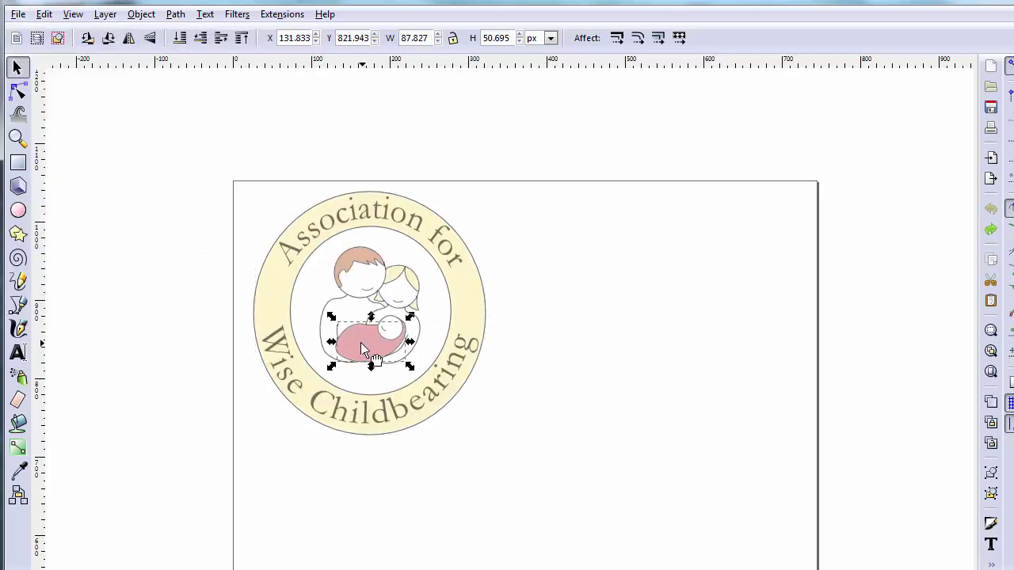
left_click(322, 278, "shift")
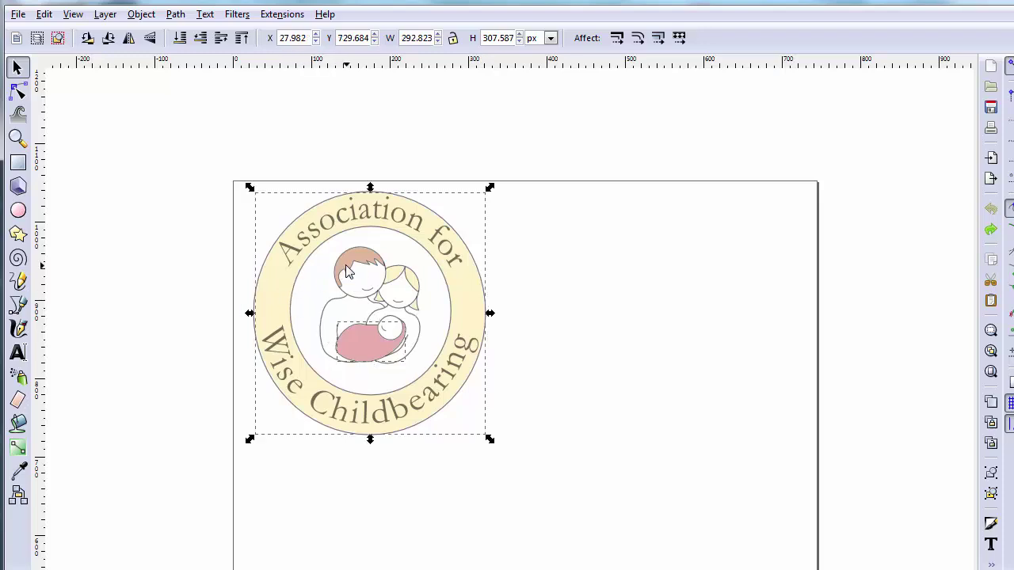
left_click(350, 258, "ctrl")
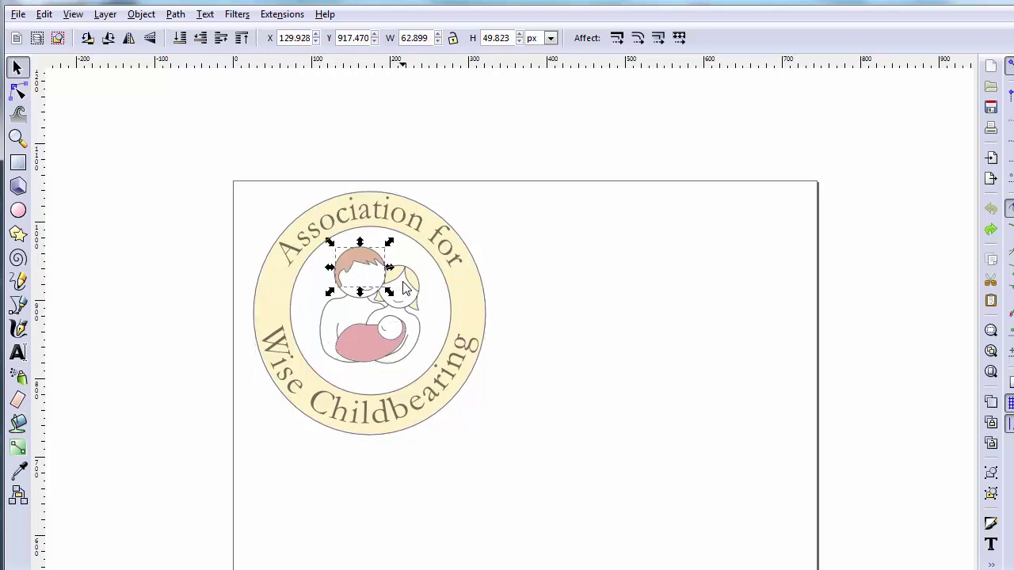
left_click(414, 294, "ctrl+shift")
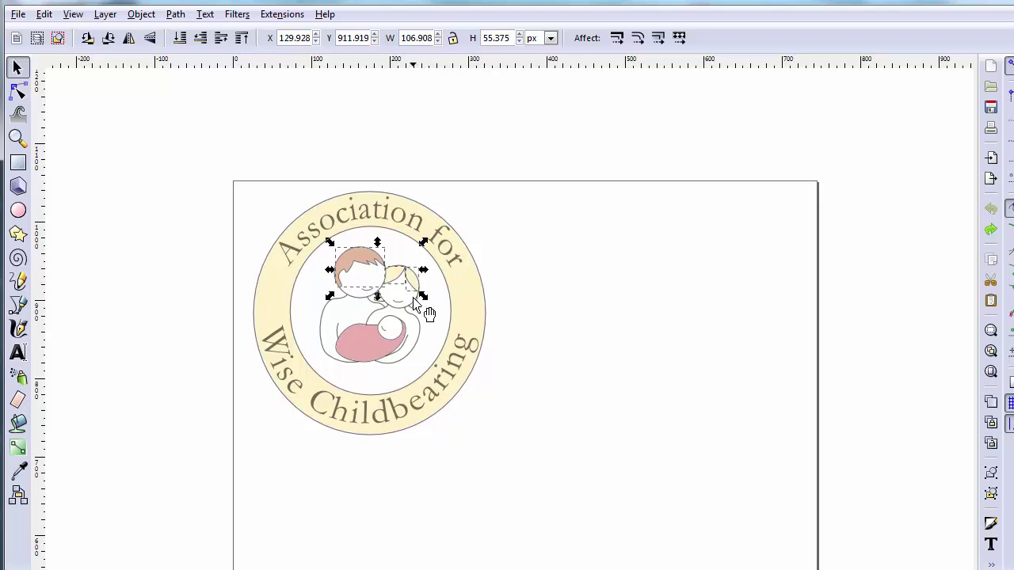
left_click(414, 305, "ctrl+shift")
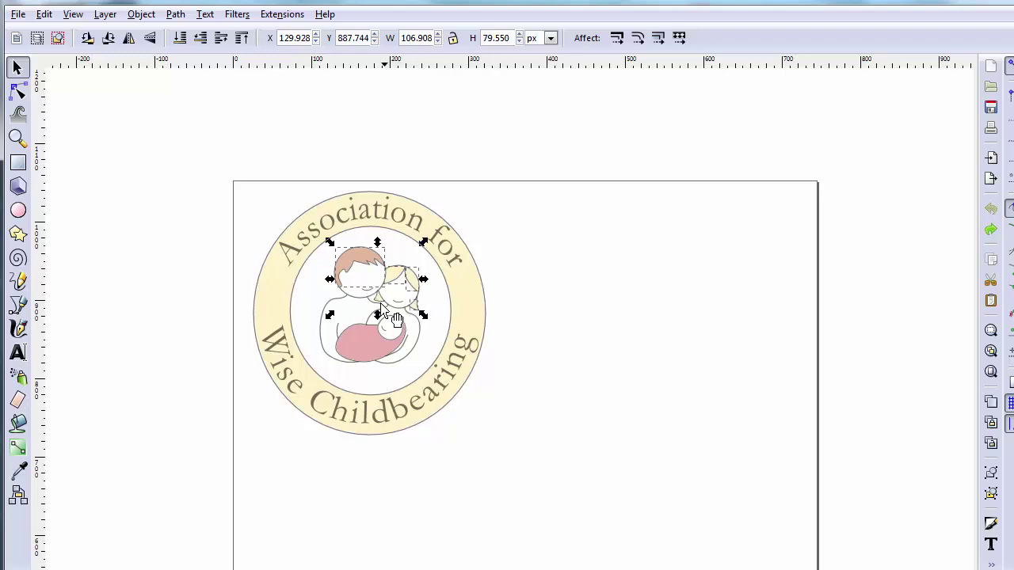
left_click(374, 347, "ctrl+shift")
left_click(466, 313, "ctrl+shift")
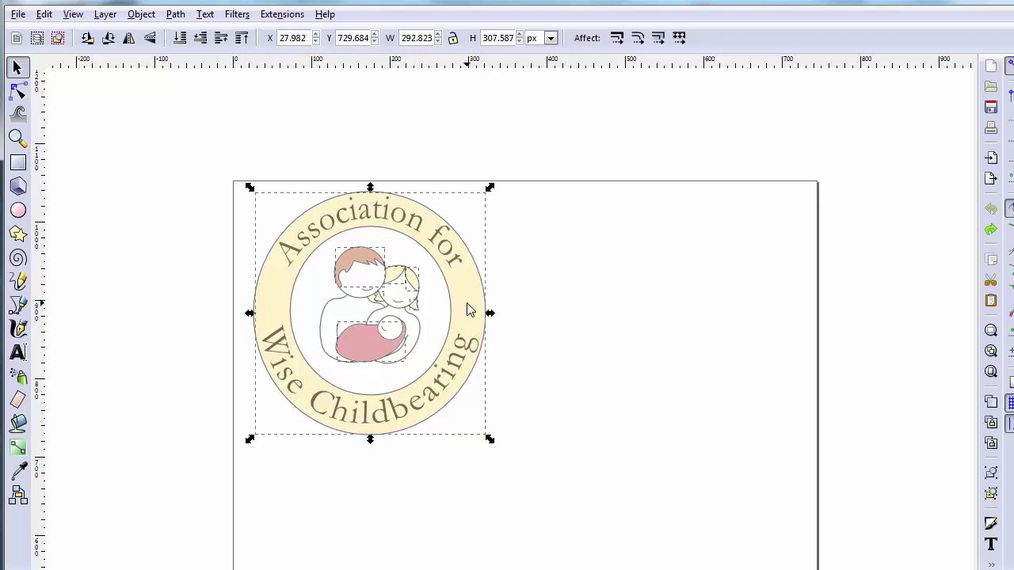
left_click_drag(468, 308, 757, 305)
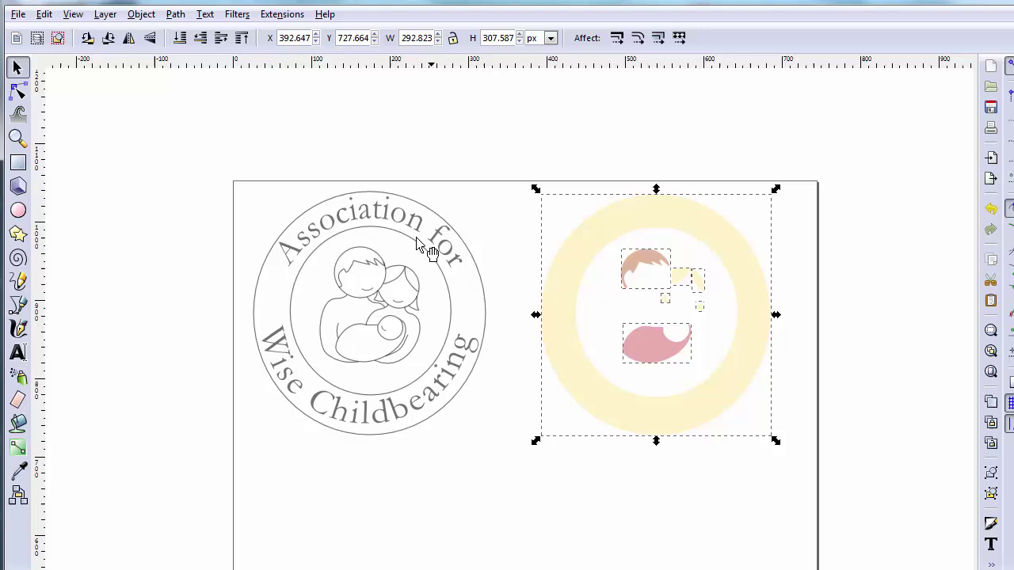
Step: Delete the "Wise Childbearing" text line and the parents and baby line art from the original logo
left_click(376, 156)
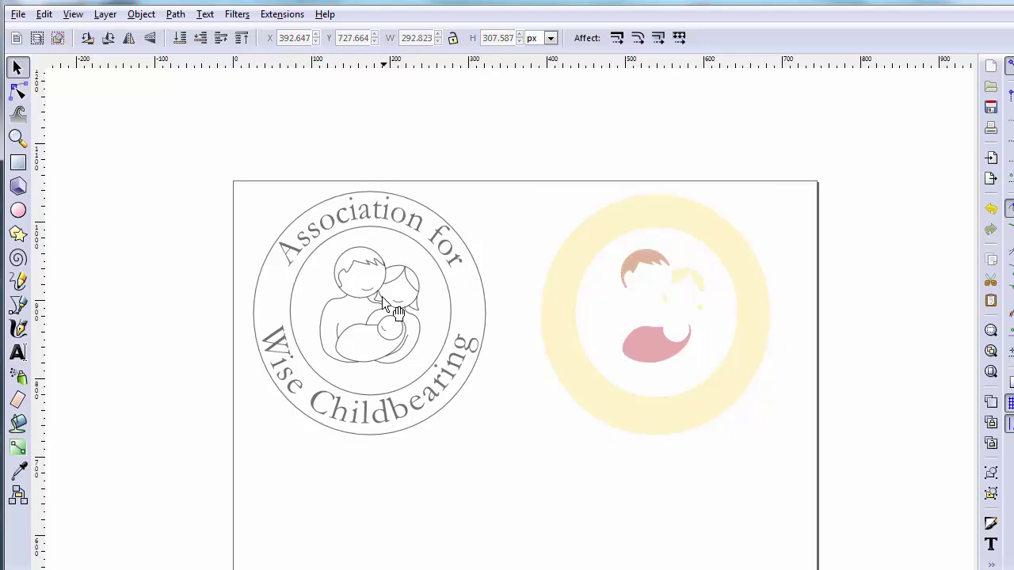
left_click(426, 401)
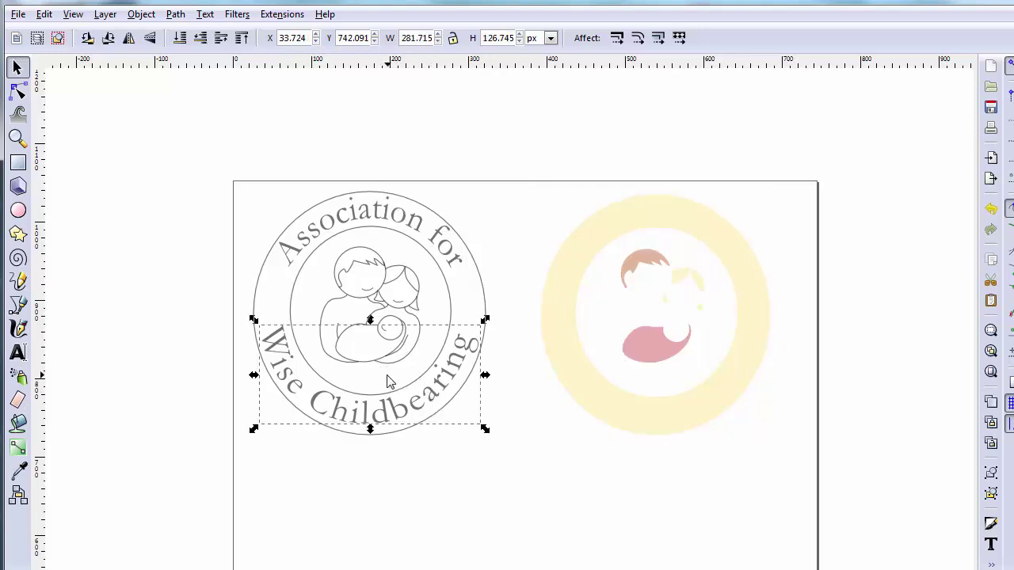
key("Delete")
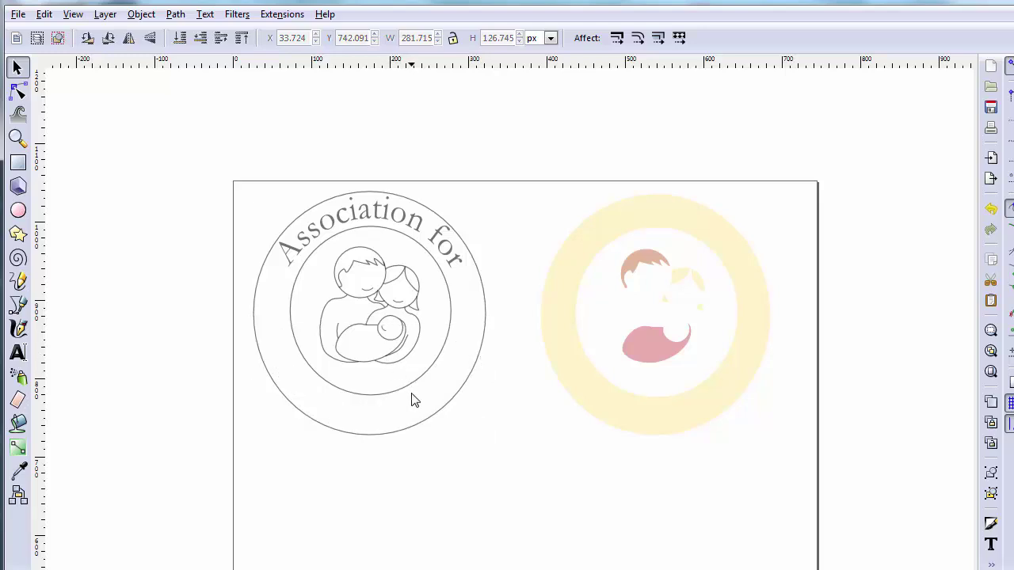
left_click_drag(411, 393, 308, 231)
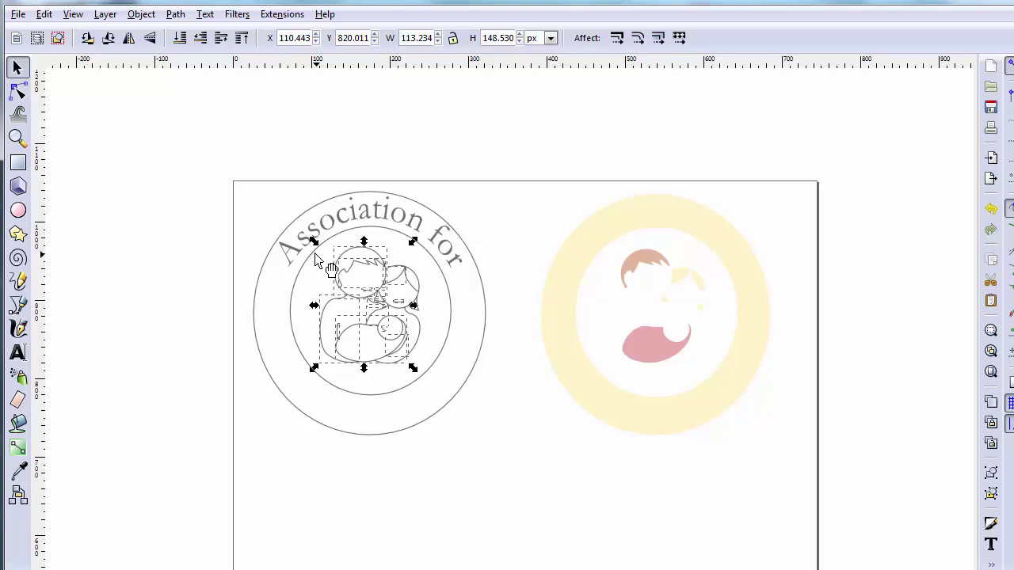
key("Delete")
left_click_drag(457, 379, 301, 231)
key("Delete")
Step: Delete the inner circle outline and the "Association for" text line
left_click(378, 231)
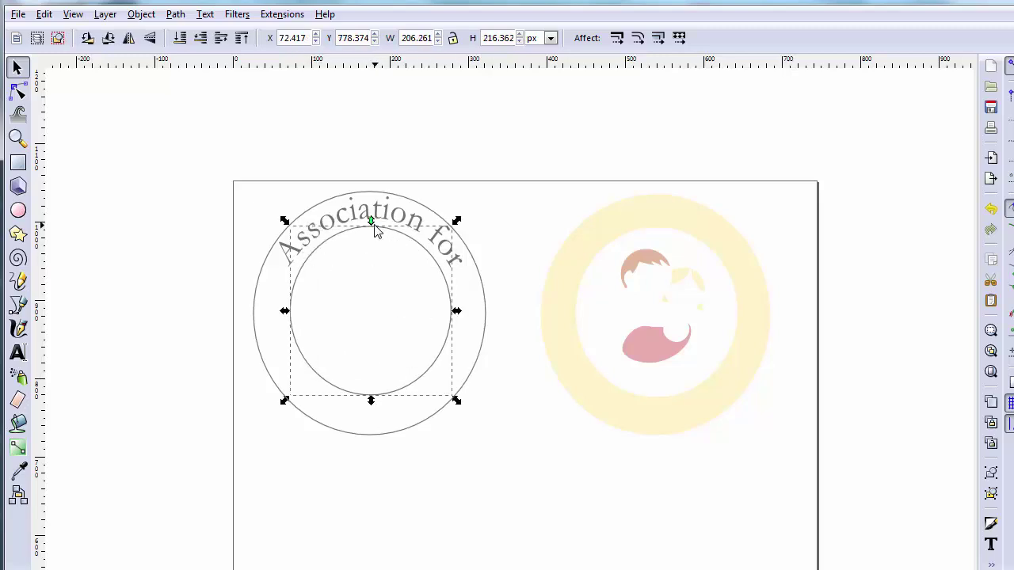
key("Delete")
left_click(376, 228)
key("Delete")
Step: Move all colour fills back to about X 28, Y 729 px, and delete the outer circle outline around them
left_click_drag(806, 460, 535, 174)
left_click_drag(559, 289, 267, 288)
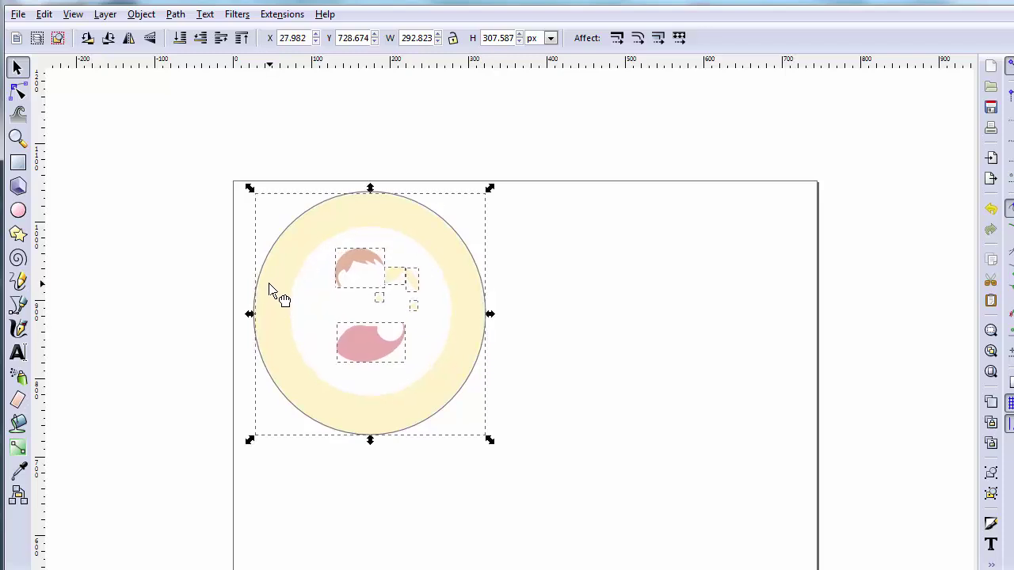
left_click(636, 309)
left_click(464, 398)
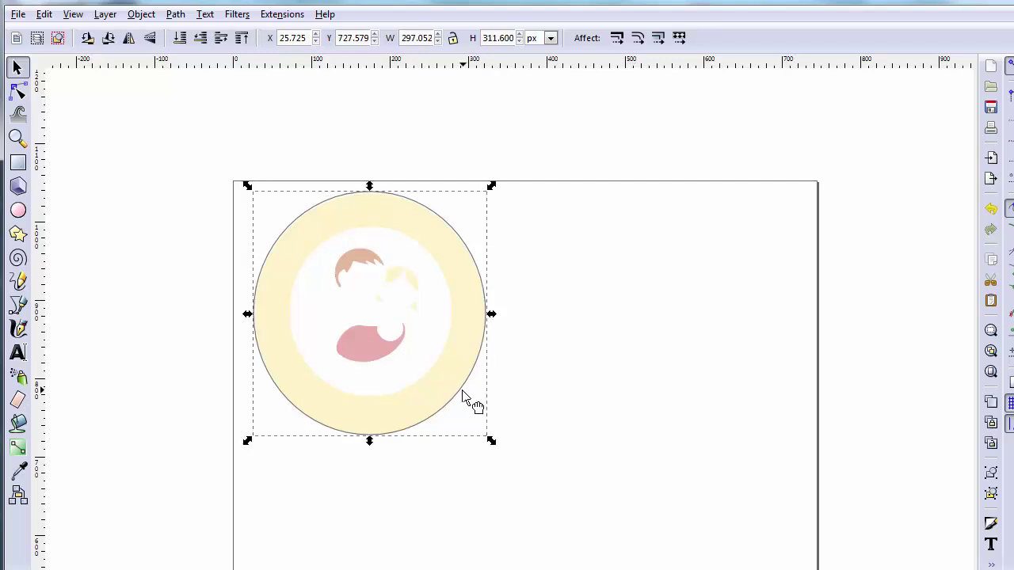
key("Delete")
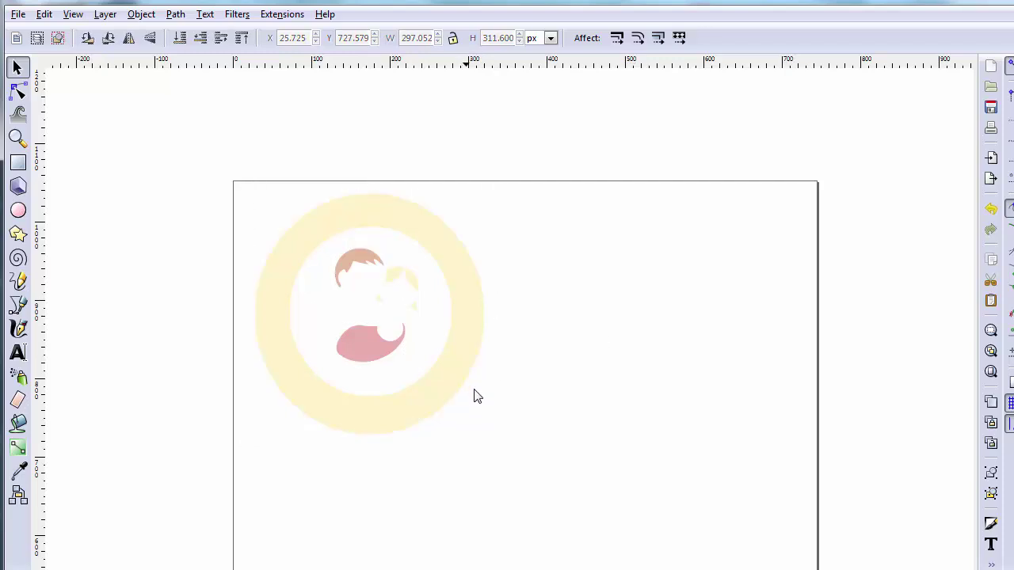
left_click(18, 14)
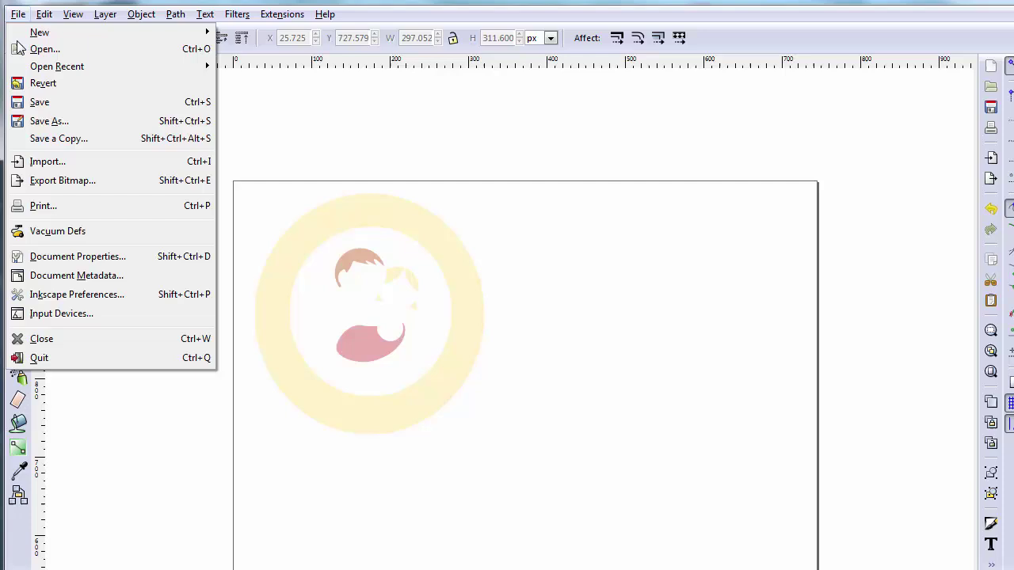
left_click(33, 87)
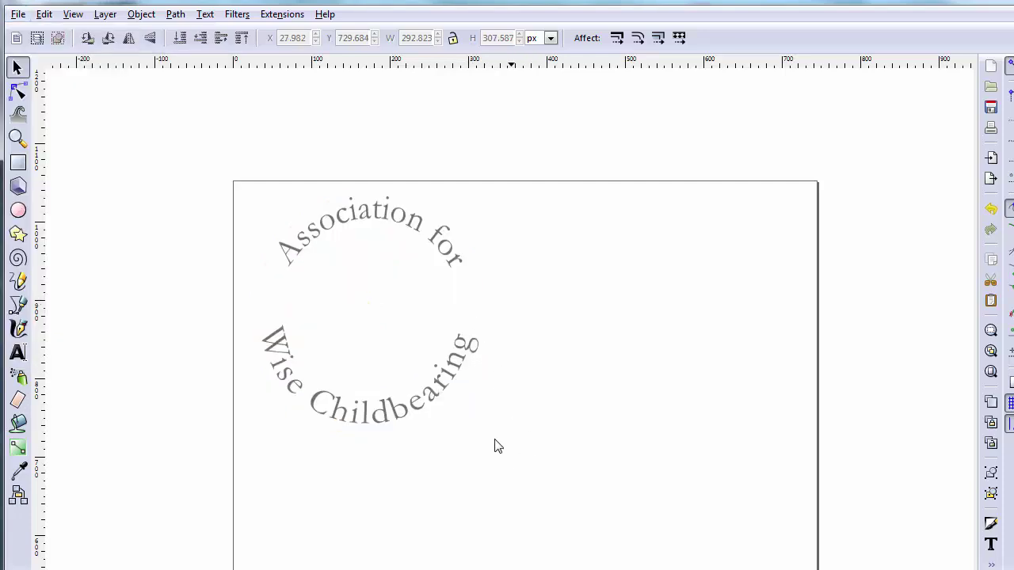
Step: Convert both curved text lines to paths with Object to Path and save the lettering file
left_click_drag(550, 488, 198, 167)
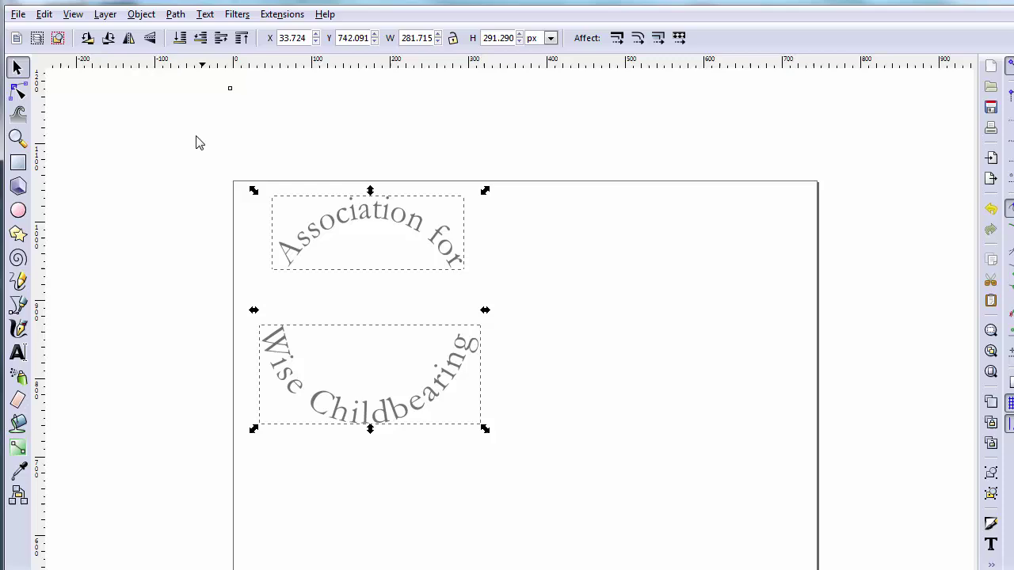
left_click(173, 14)
left_click(194, 35)
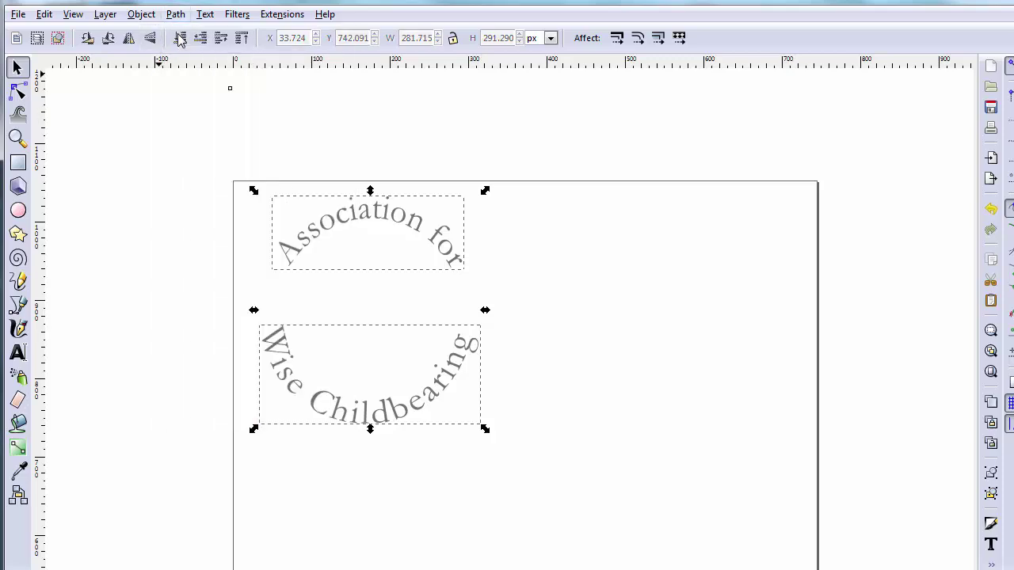
left_click(596, 215)
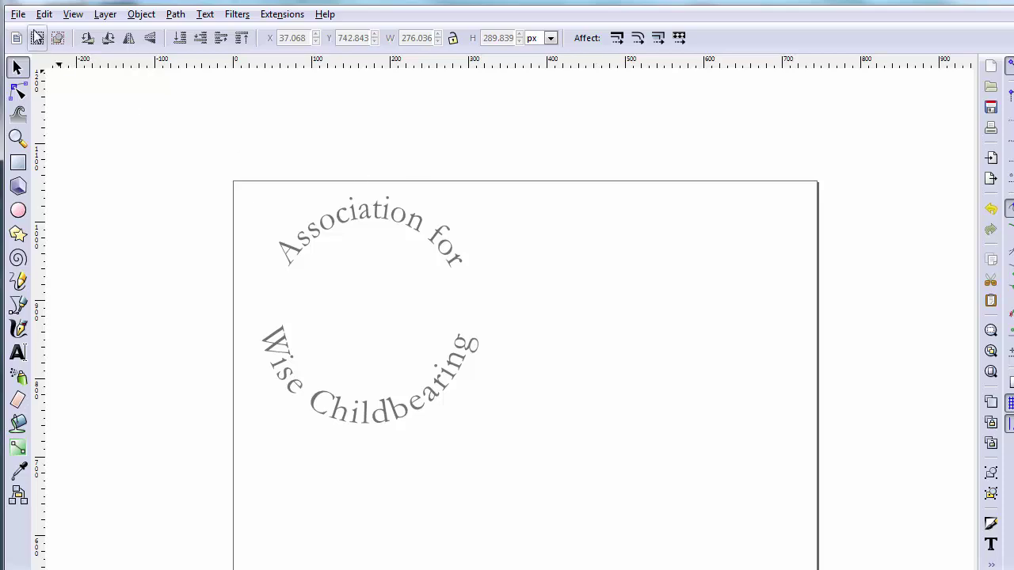
left_click(16, 14)
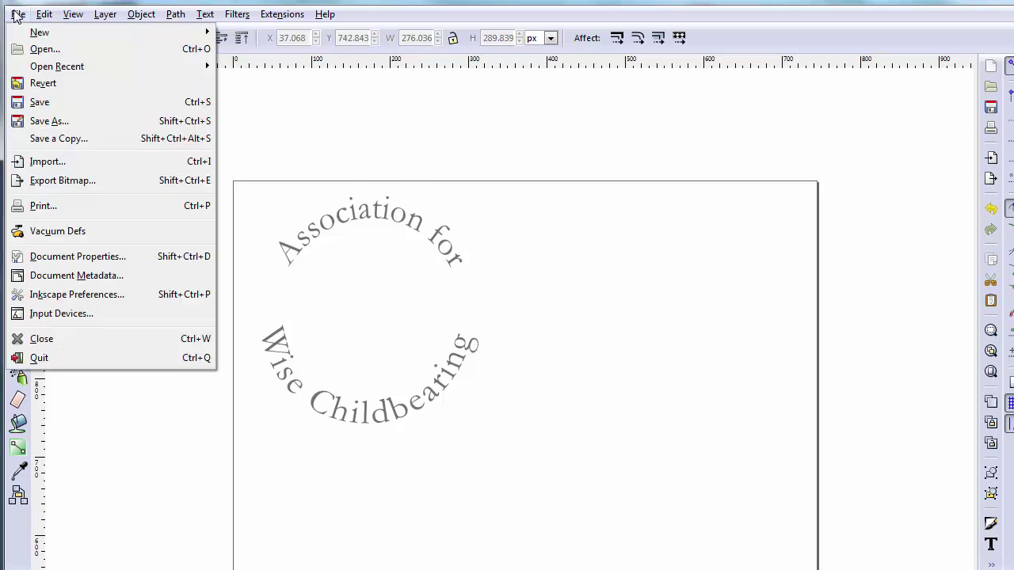
left_click(40, 102)
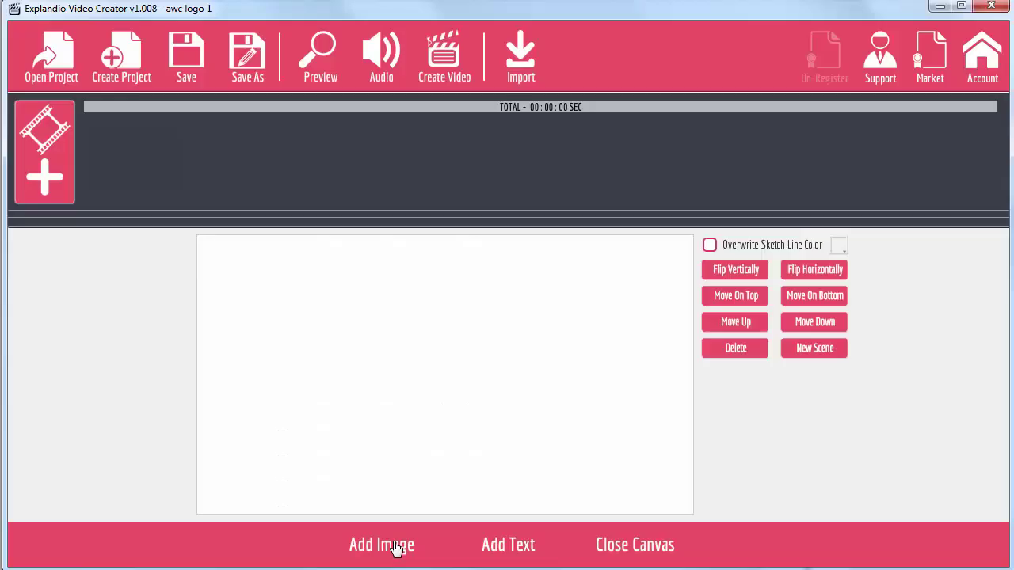
Step: Switch to Explandio Video Creator and add baby.svg from the _videologo folder to the canvas as a sketch image
left_click(396, 547)
left_click(795, 522)
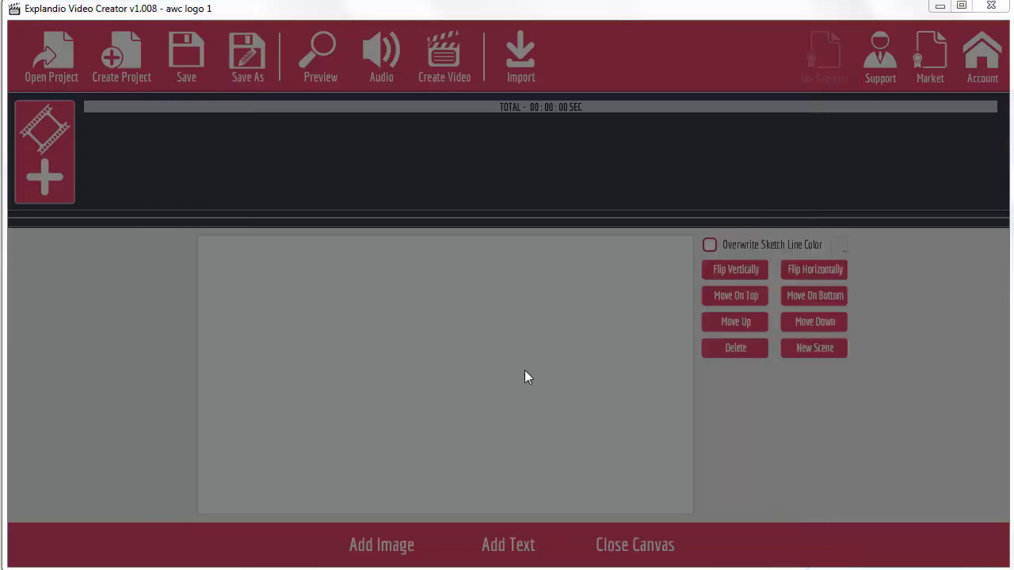
left_click(190, 132)
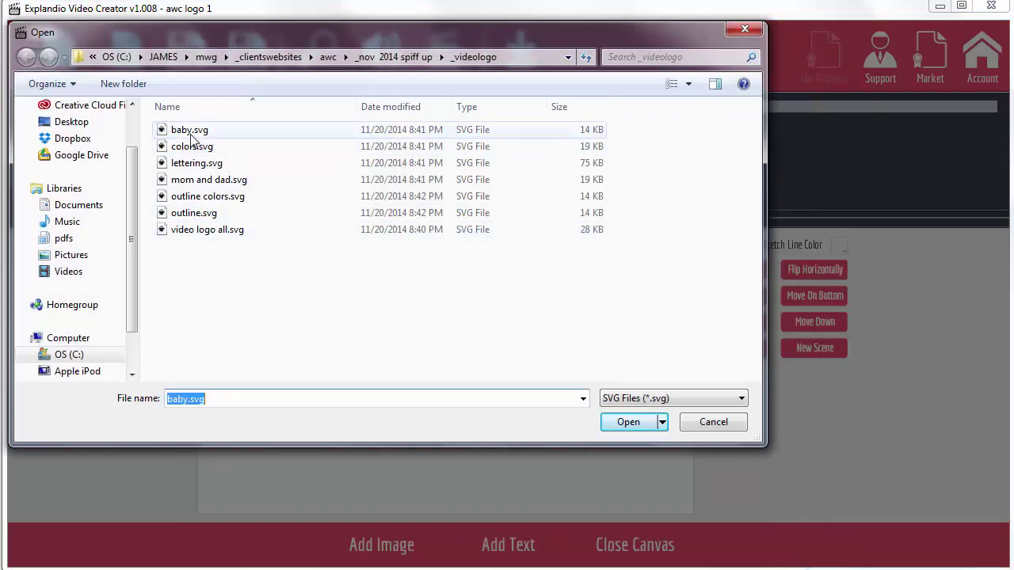
left_click(190, 135)
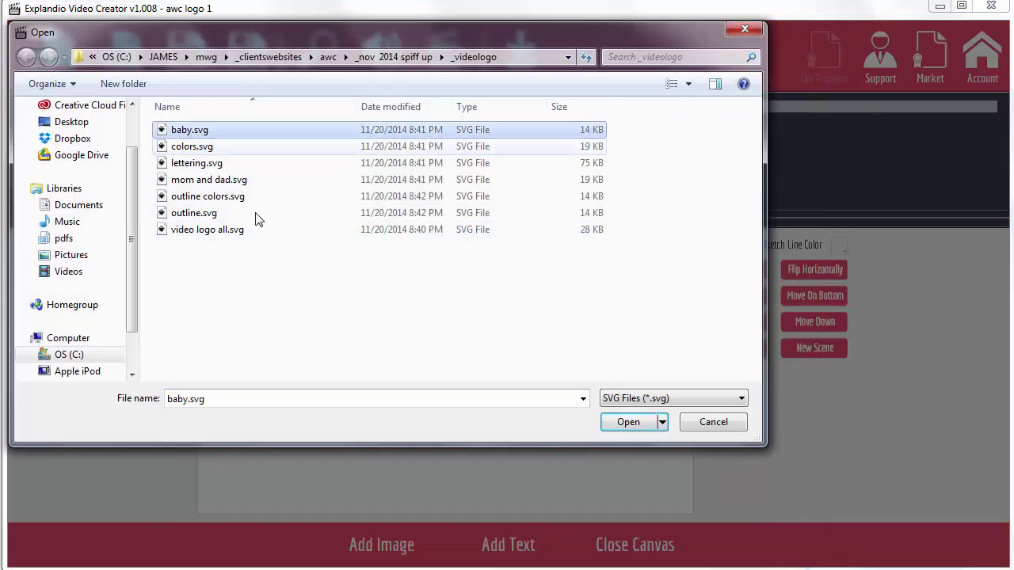
left_click(630, 422)
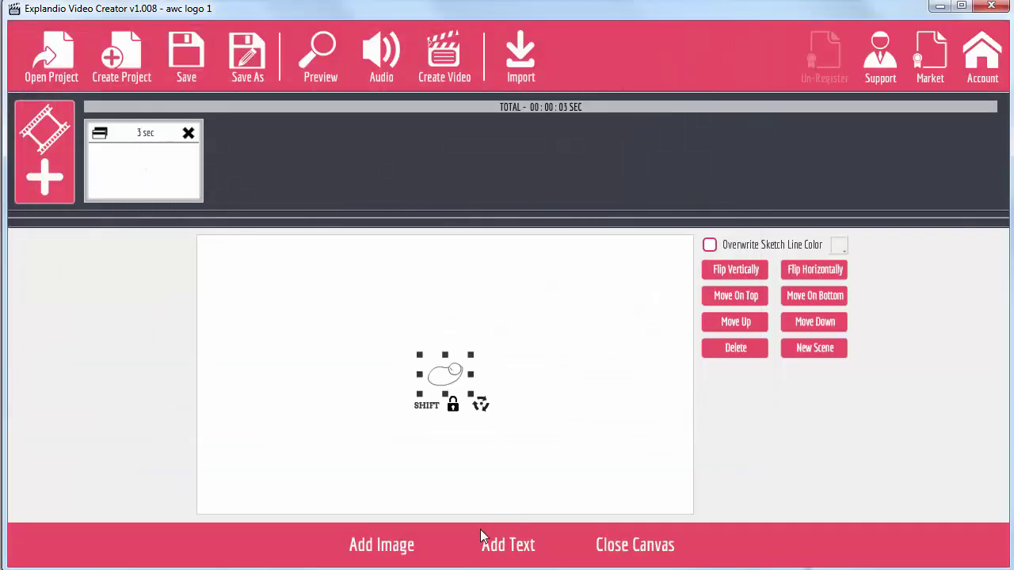
Step: Add mom and dad.svg as a second sketch image and move it up so the parents fit around the baby
left_click(382, 545)
left_click(796, 522)
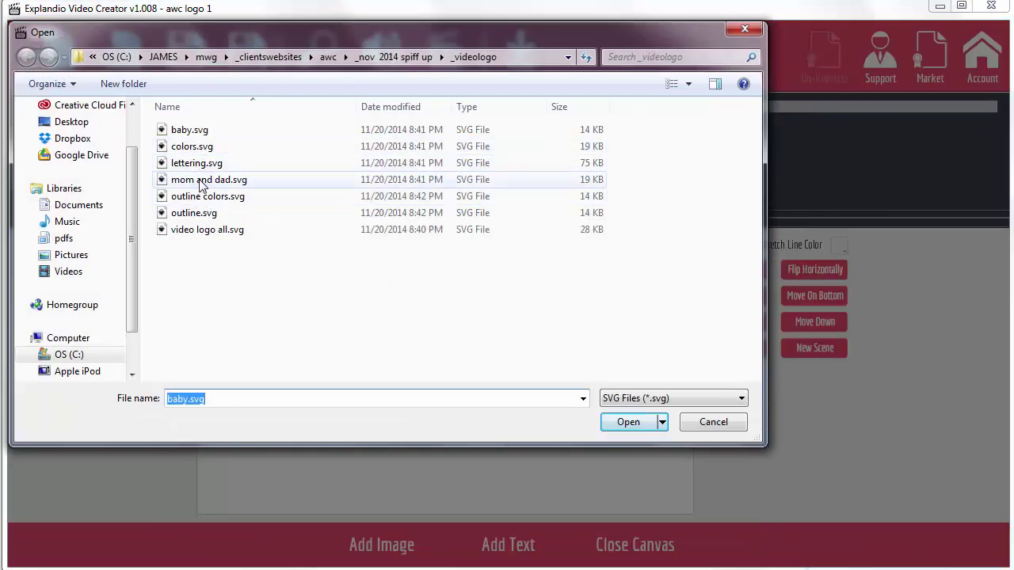
left_click(201, 180)
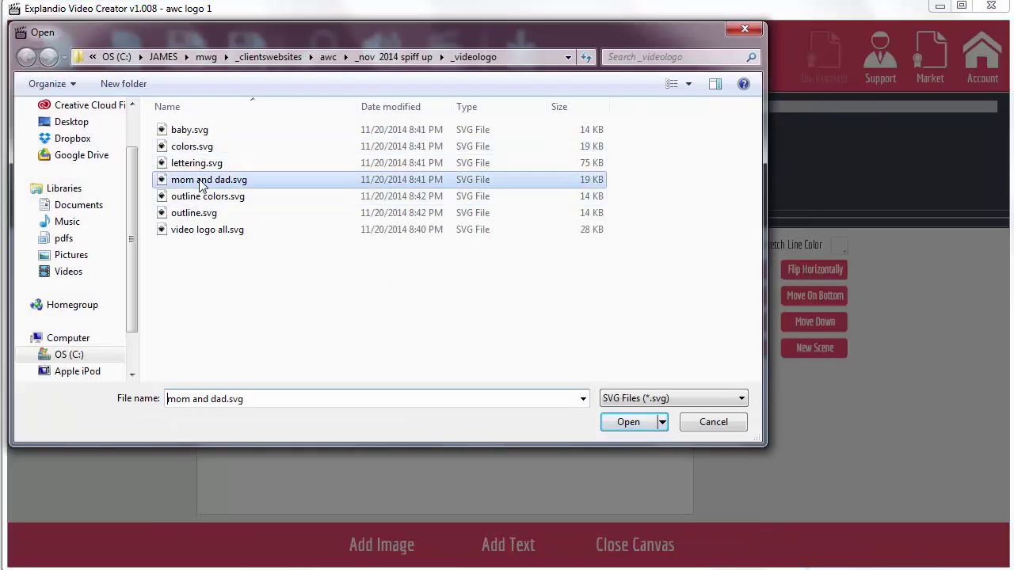
left_click(626, 422)
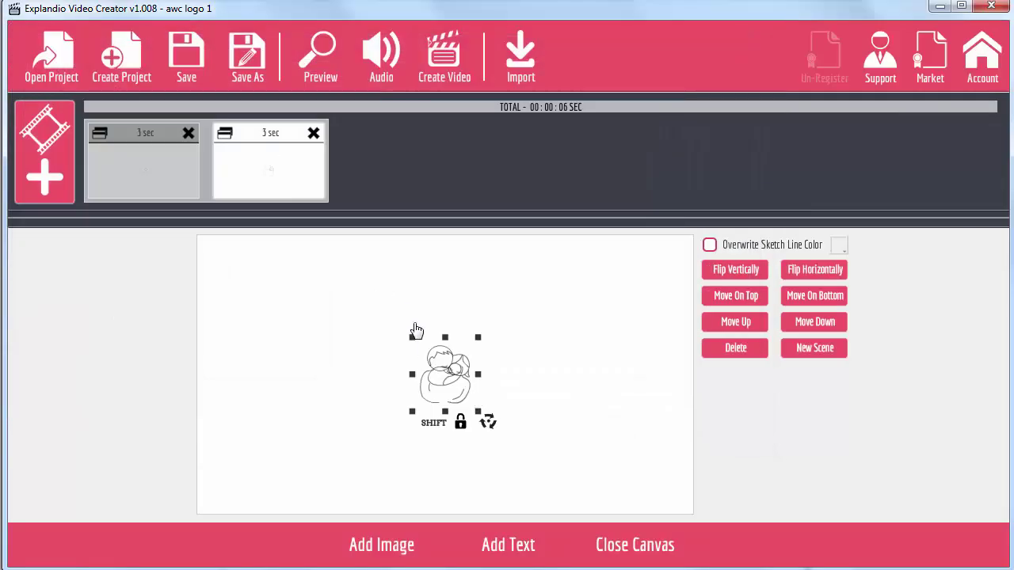
left_click_drag(458, 399, 459, 385)
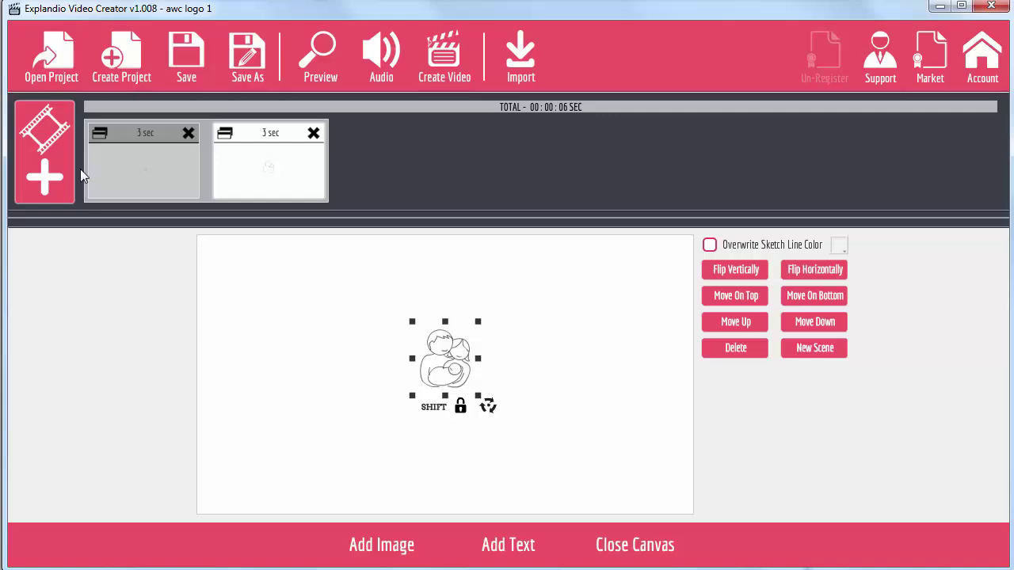
Step: Add outline.svg from the computer as another sketch image and position it on the canvas
left_click(385, 540)
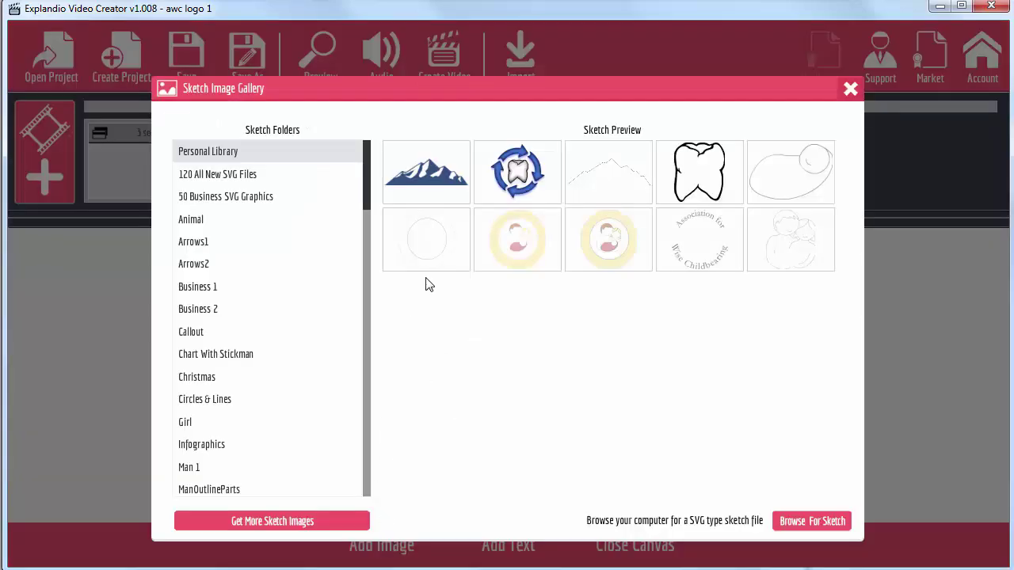
left_click(832, 518)
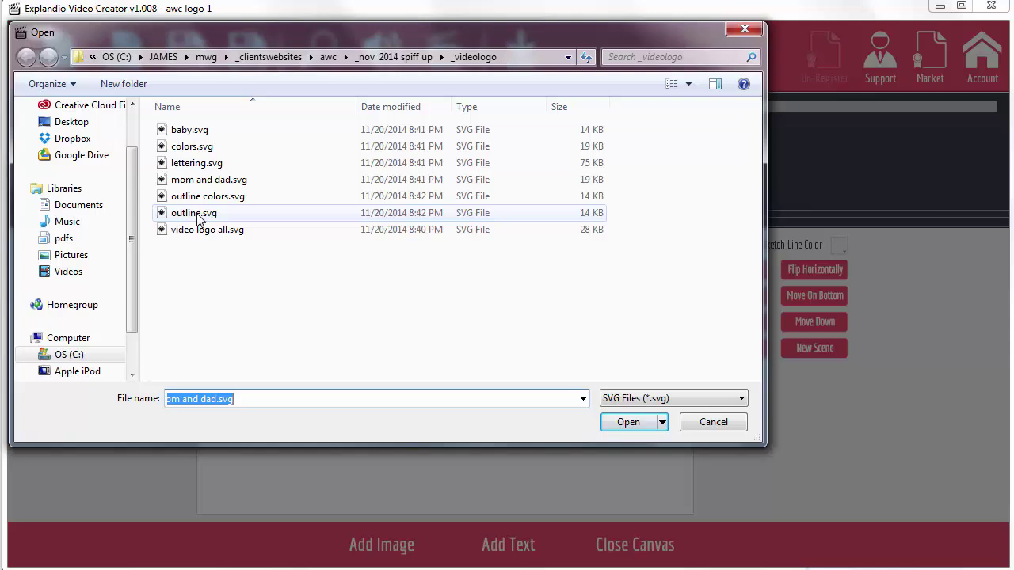
key("Return")
left_click_drag(530, 391, 448, 383)
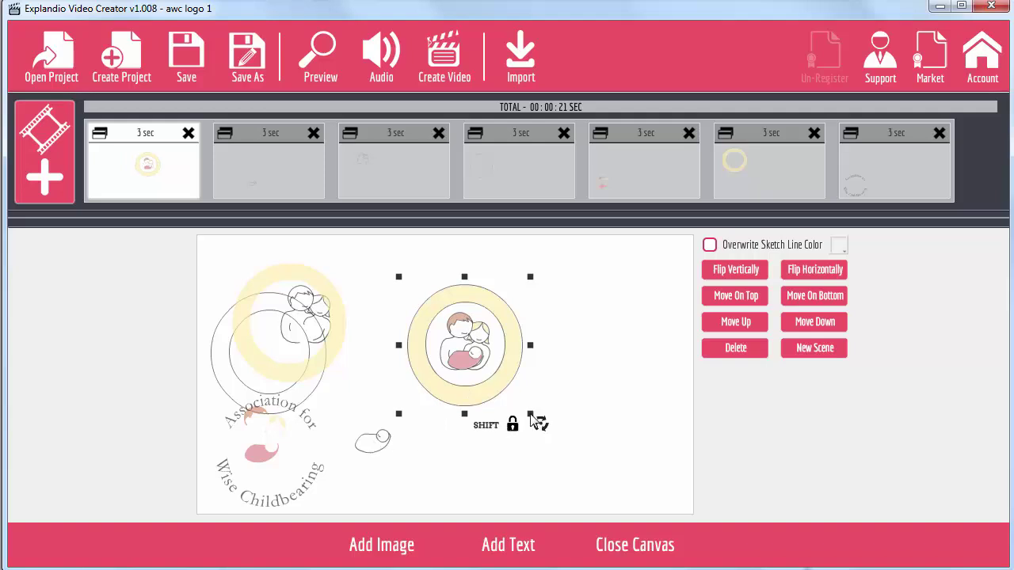
Step: Enlarge the complete colour logo on the canvas to about one and a half times its size
left_click_drag(536, 423, 560, 449)
left_click_drag(590, 473, 564, 435)
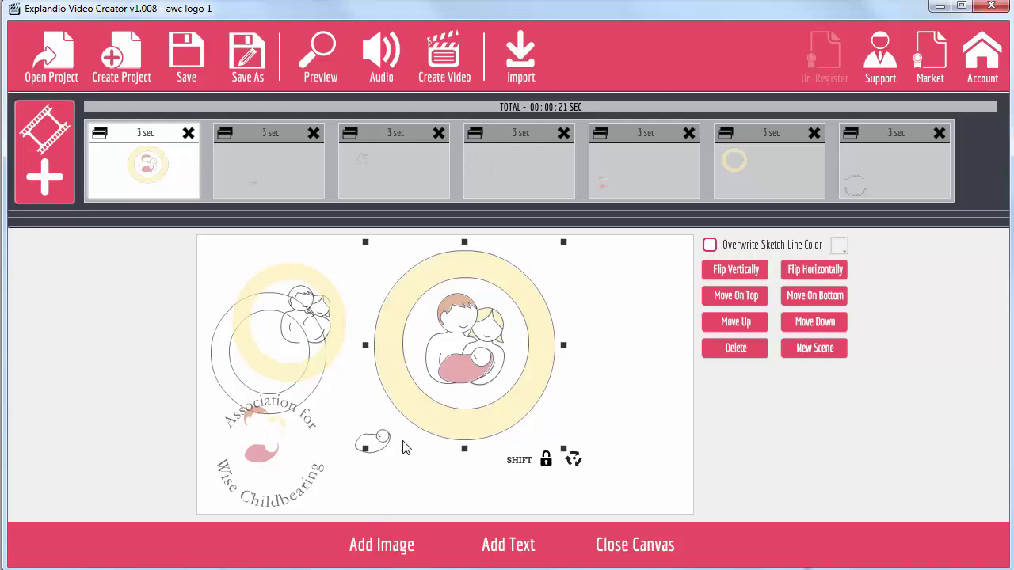
Step: Move the baby line art onto the baby in the enlarged colour logo and scale it to match that outline
left_click(264, 177)
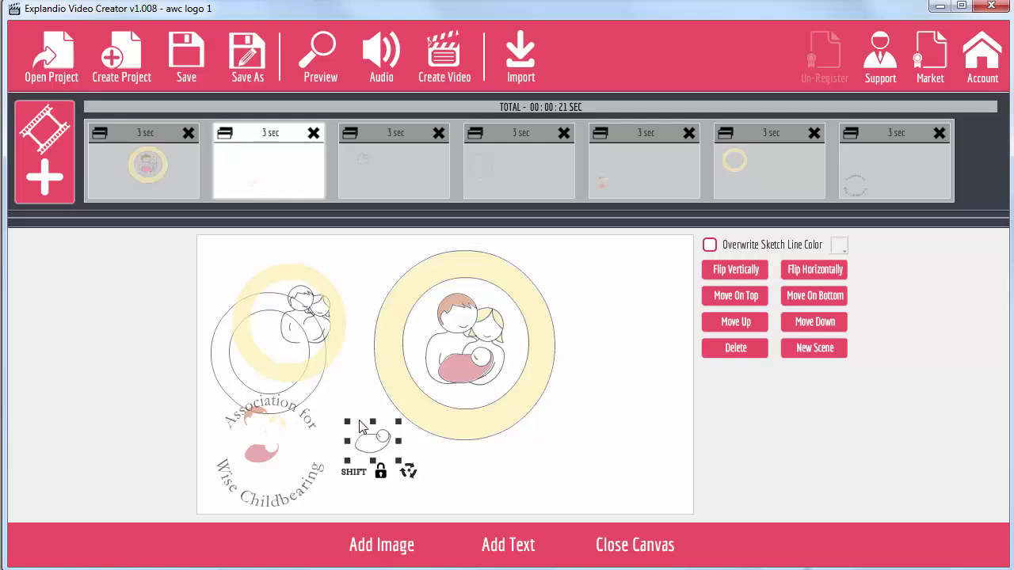
mouse_move(386, 453)
left_mouse_down()
mouse_move(440, 390)
mouse_move(475, 372)
mouse_move(465, 382)
mouse_move(499, 405)
mouse_move(473, 377)
left_mouse_up()
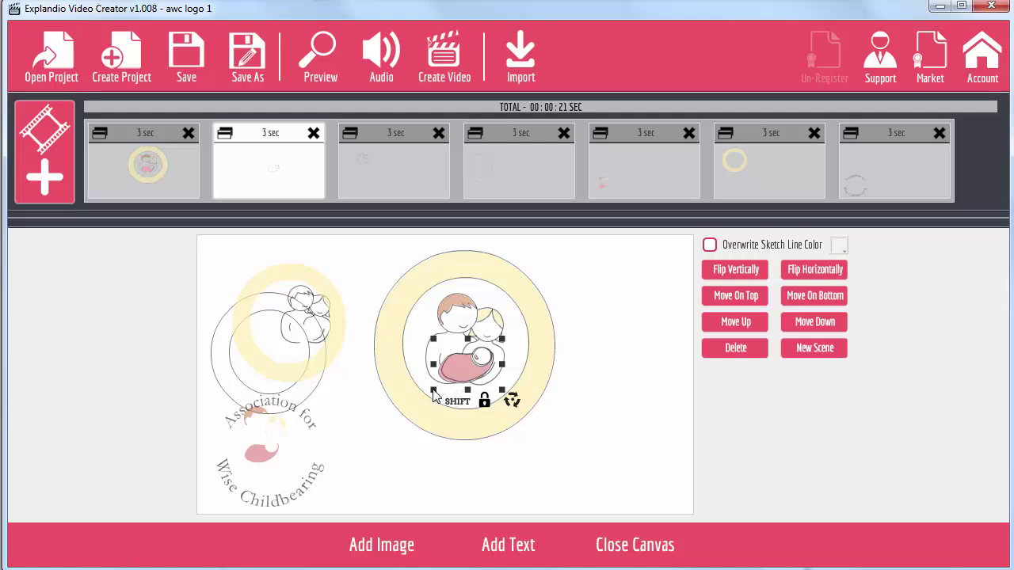
left_click_drag(432, 396, 430, 398)
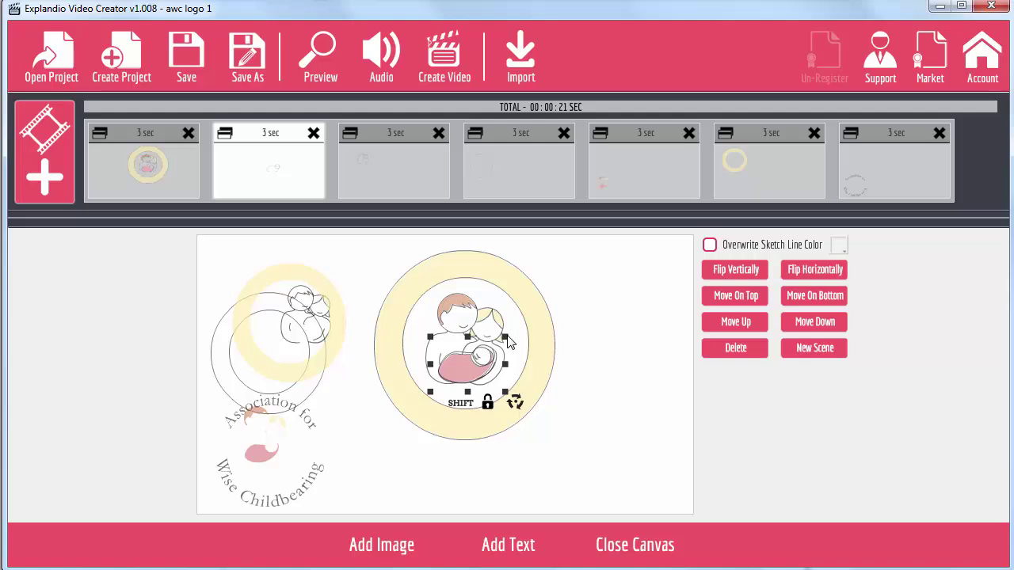
left_click_drag(506, 338, 504, 339)
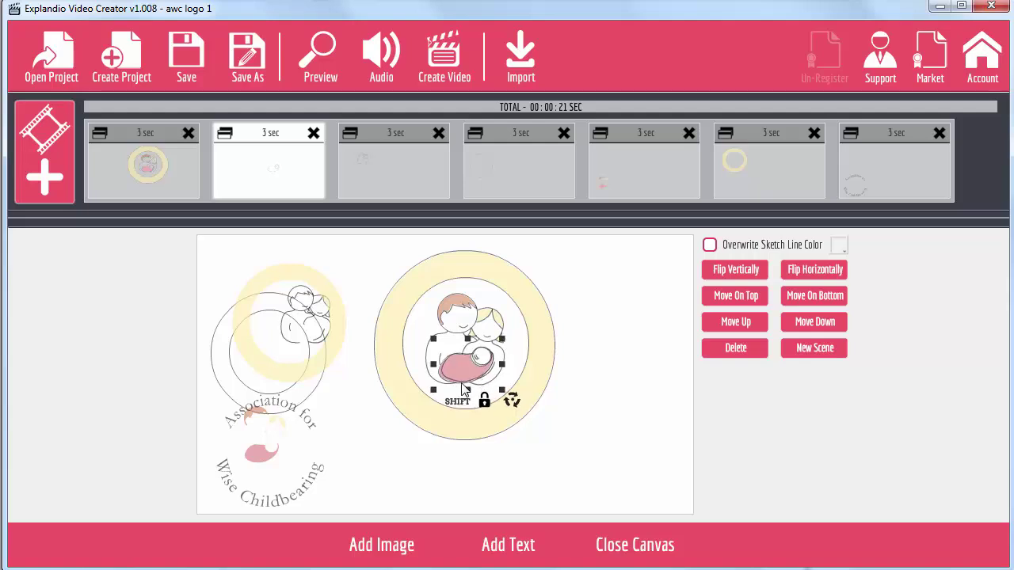
left_click_drag(459, 373, 430, 398)
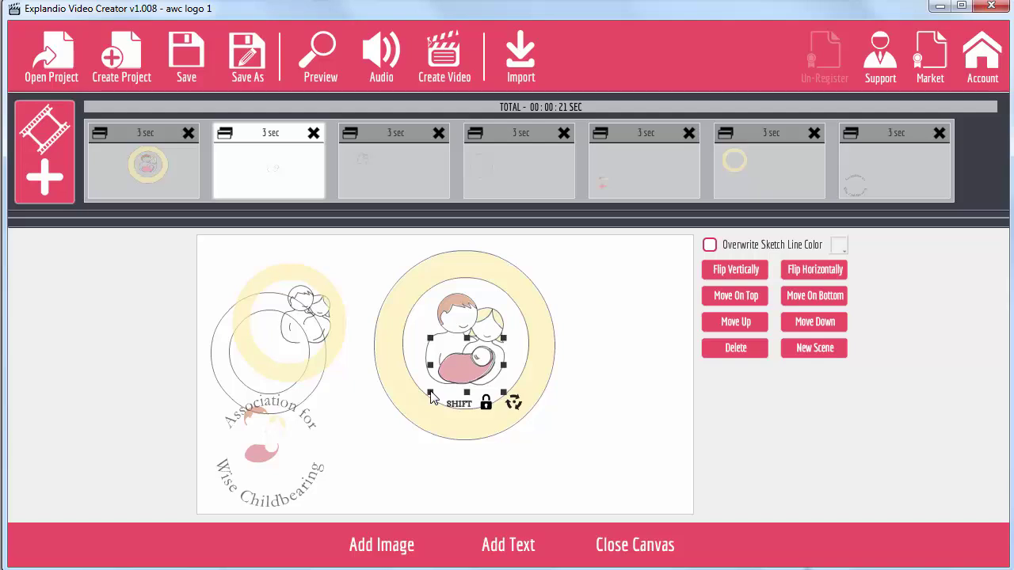
left_click_drag(485, 374, 483, 376)
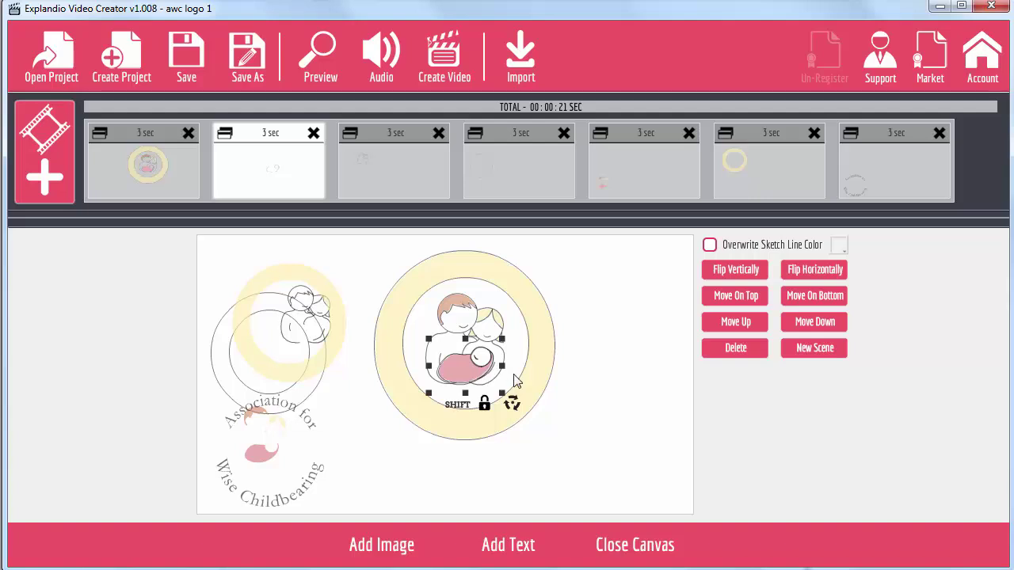
Step: Move the mom and dad line art onto the parents in the colour logo and scale it to match their outline
left_click(354, 194)
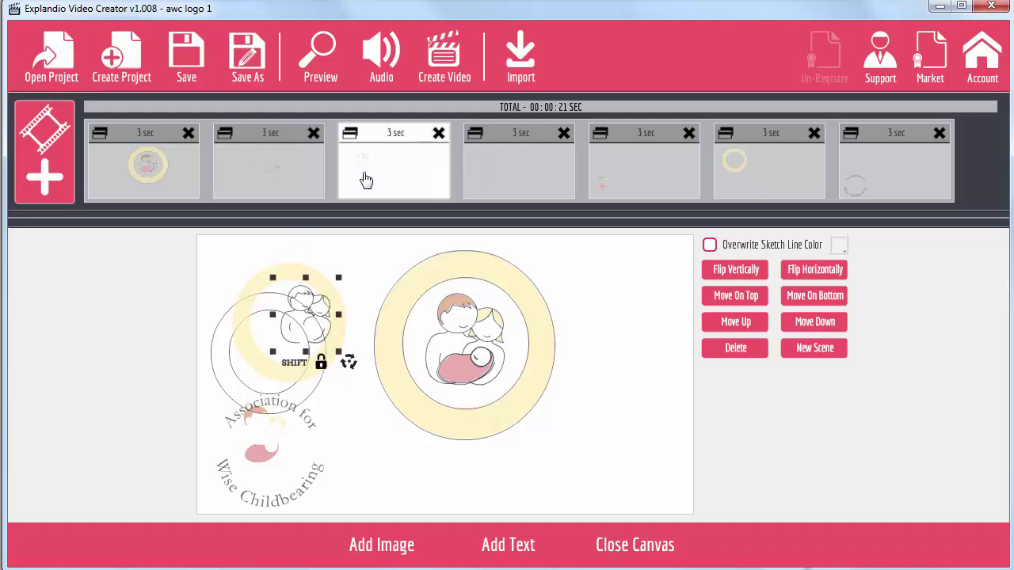
left_click_drag(327, 311, 482, 317)
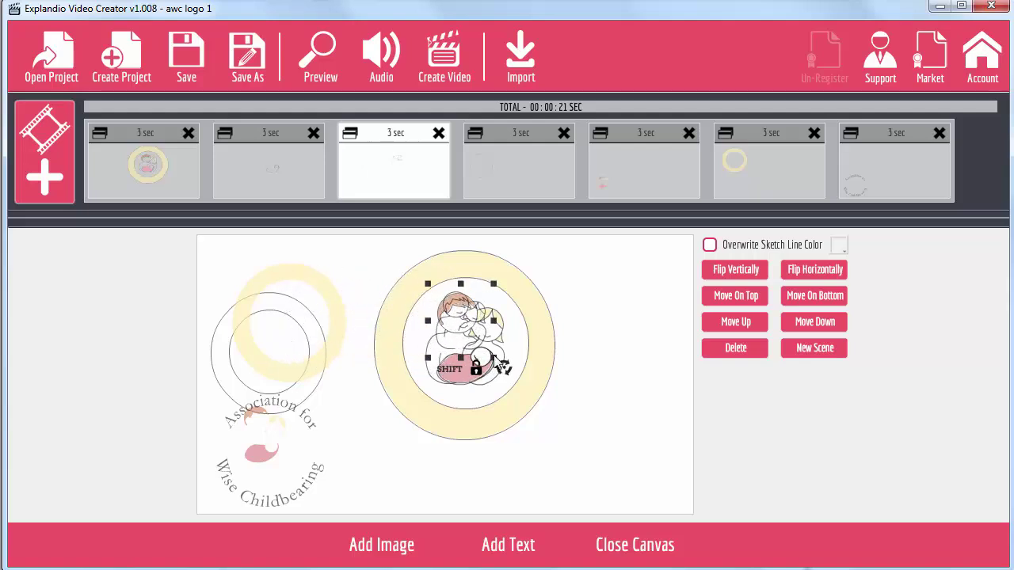
left_click_drag(496, 359, 505, 370)
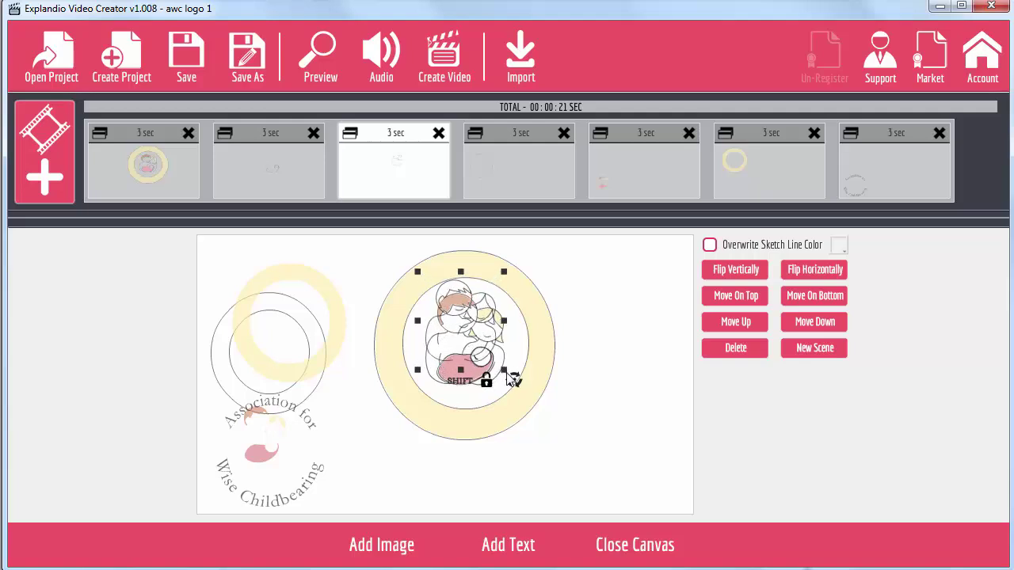
left_click_drag(478, 316, 479, 328)
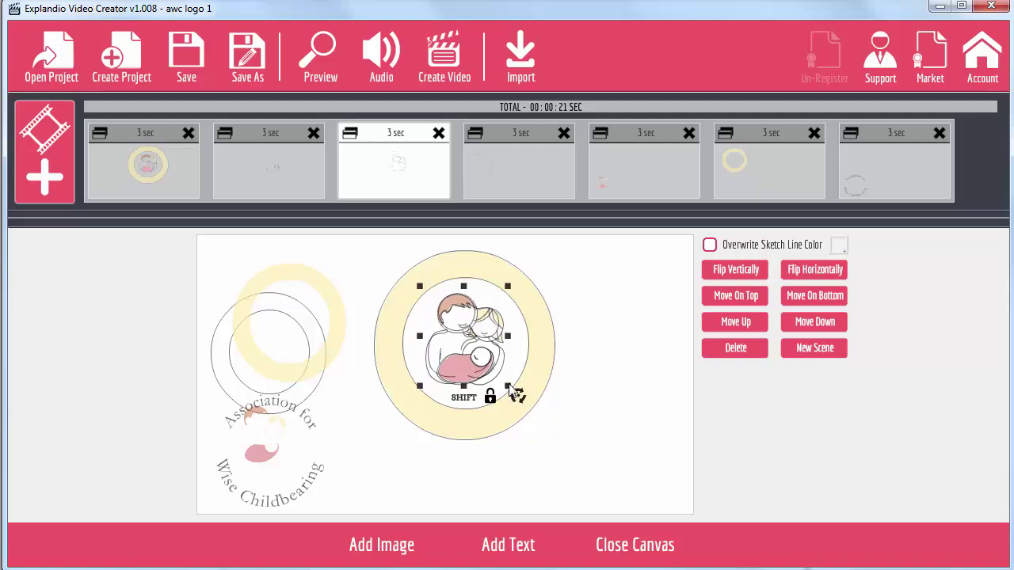
left_click_drag(508, 385, 512, 390)
left_click_drag(460, 347, 462, 345)
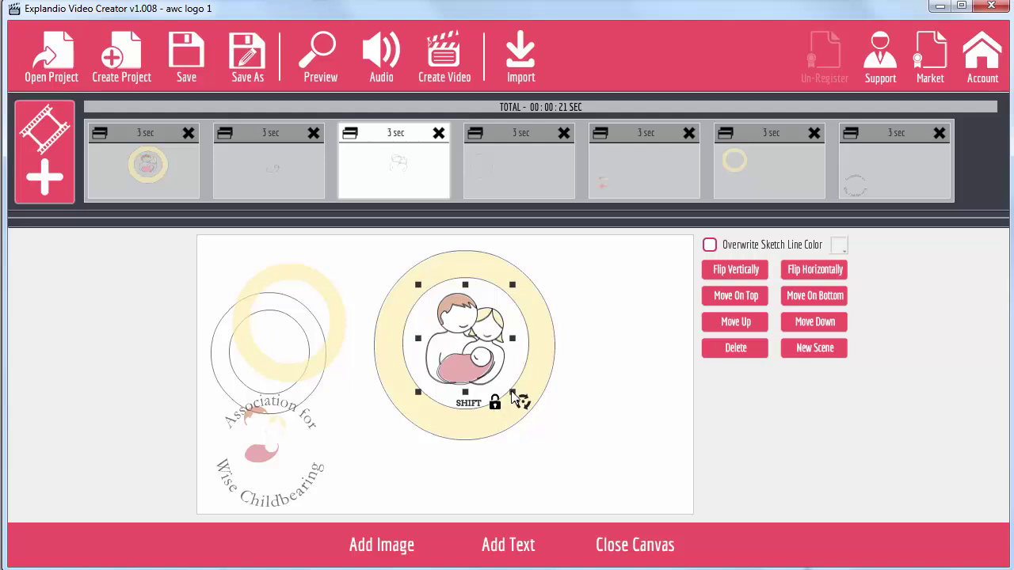
left_click_drag(513, 394, 512, 392)
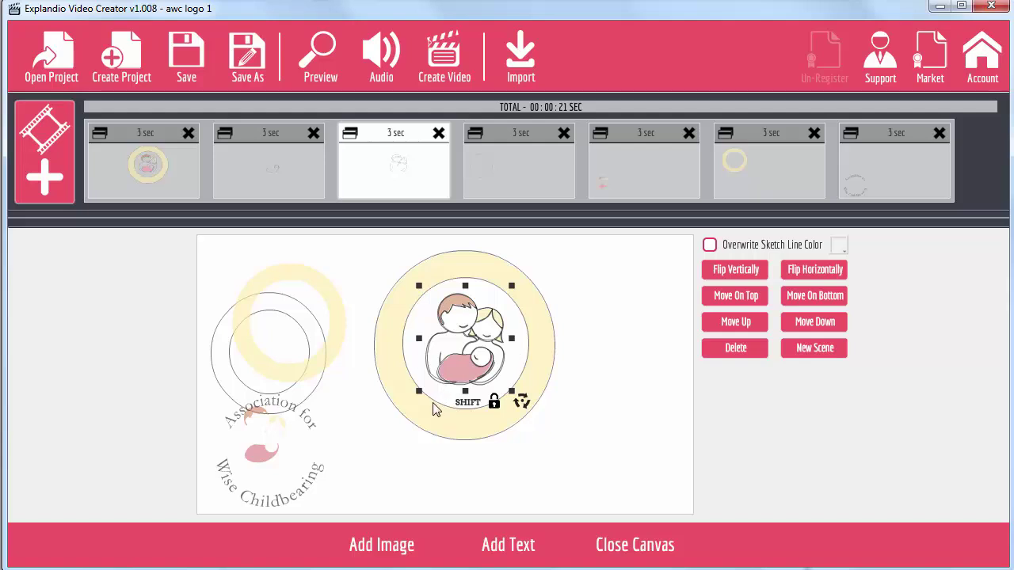
left_click_drag(419, 394, 420, 389)
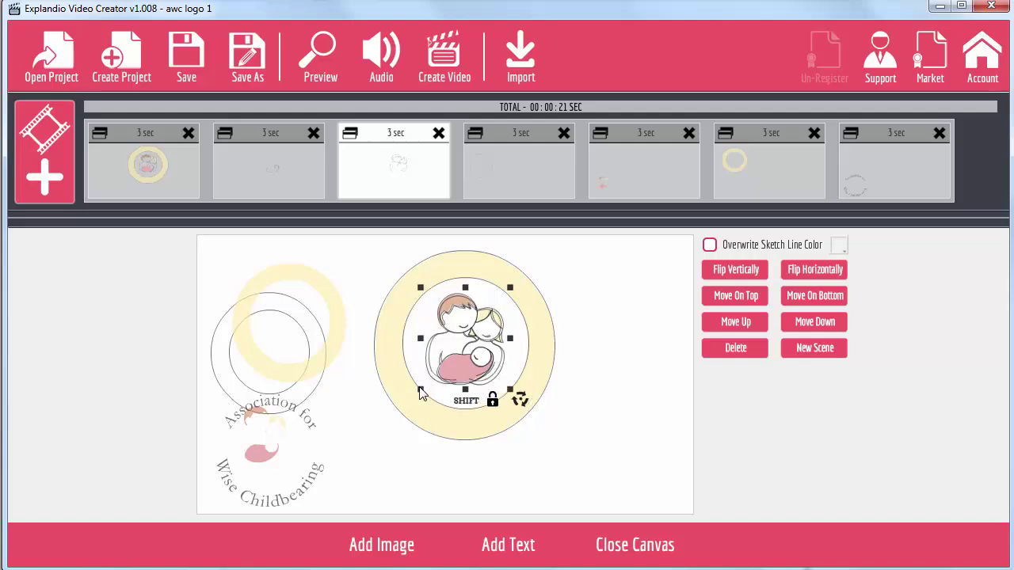
left_click_drag(420, 392, 418, 394)
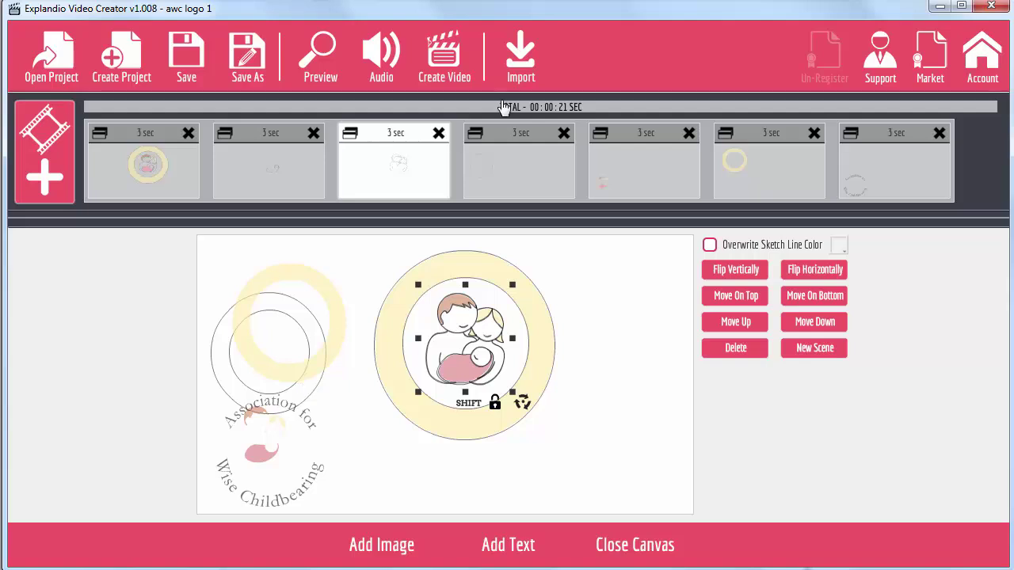
Step: Move the two-circle outline over the colour logo and enlarge it until both circles match the ring's edges
left_click(507, 162)
left_click_drag(283, 312, 459, 271)
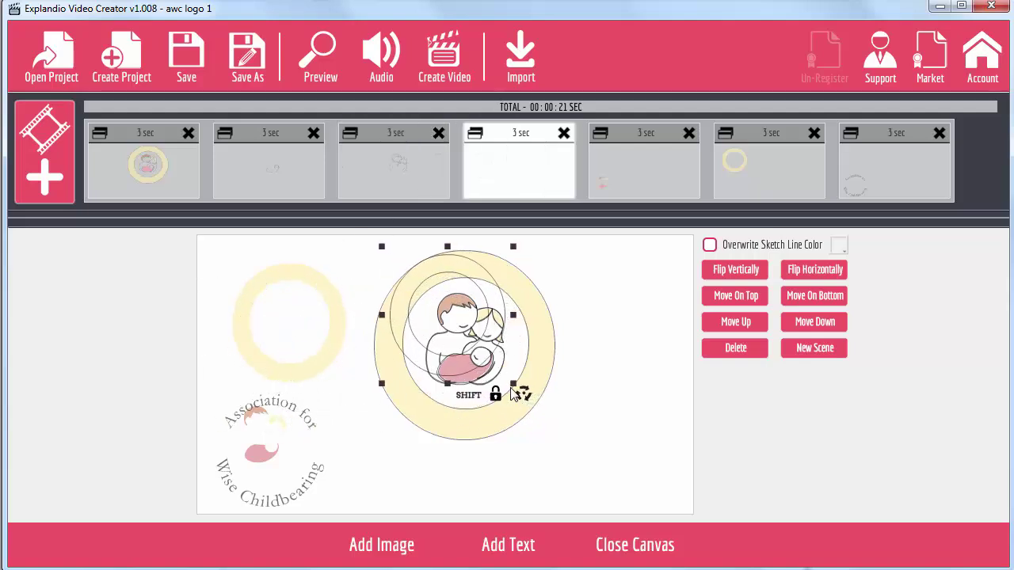
left_click_drag(511, 381, 545, 418)
left_click_drag(408, 271, 422, 299)
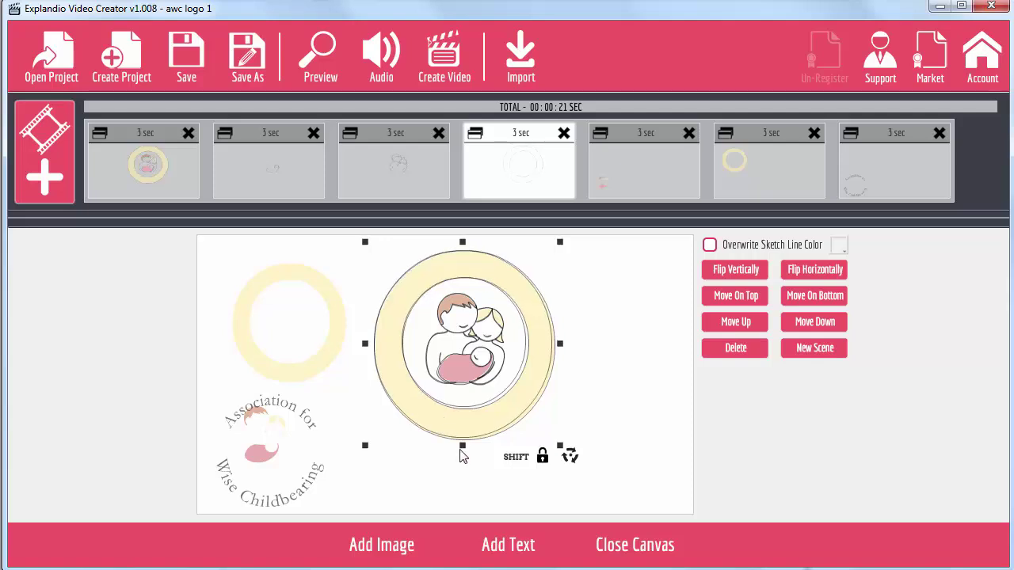
left_click_drag(462, 449, 466, 458)
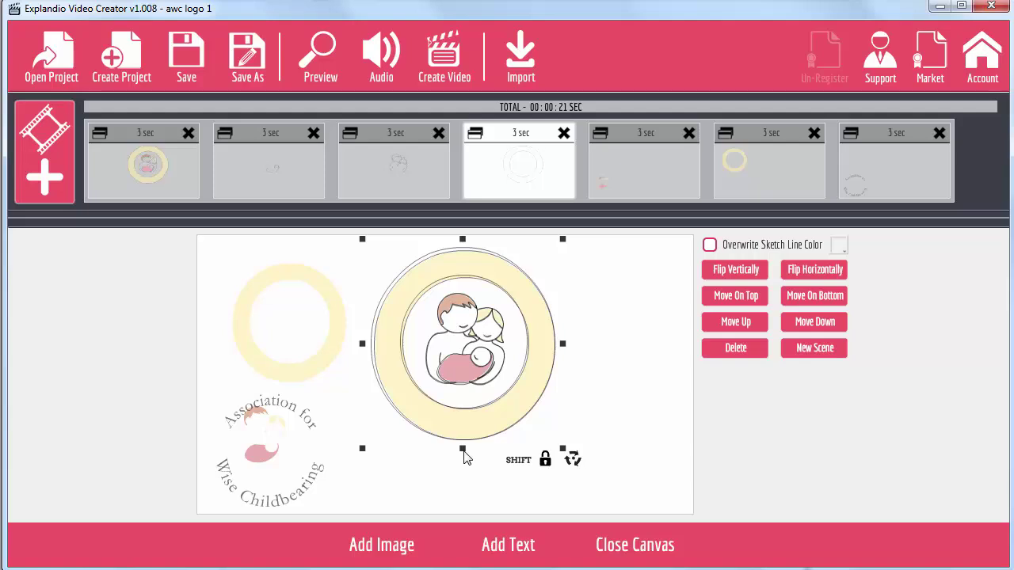
left_click_drag(499, 285, 501, 288)
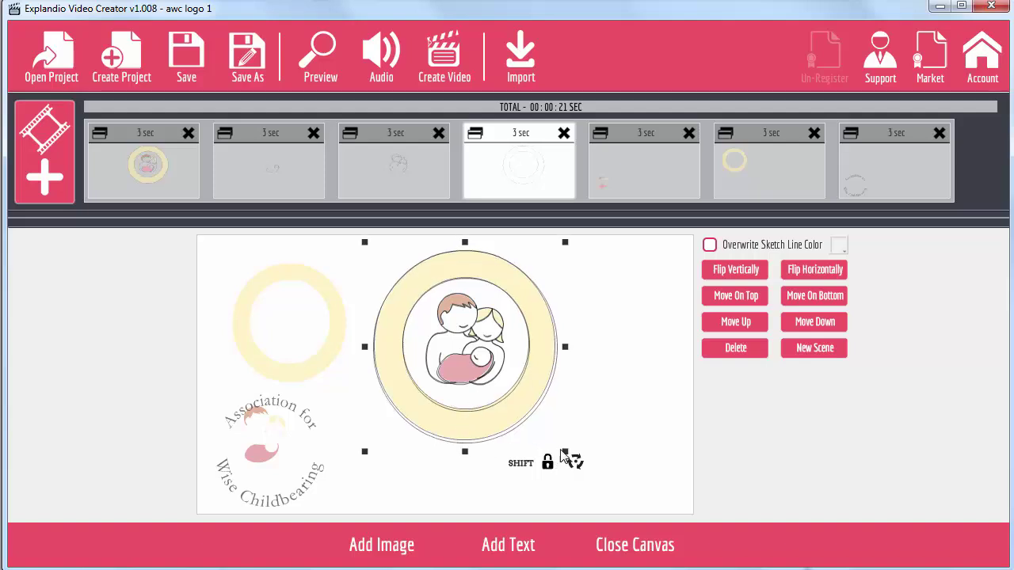
left_click_drag(563, 450, 570, 462)
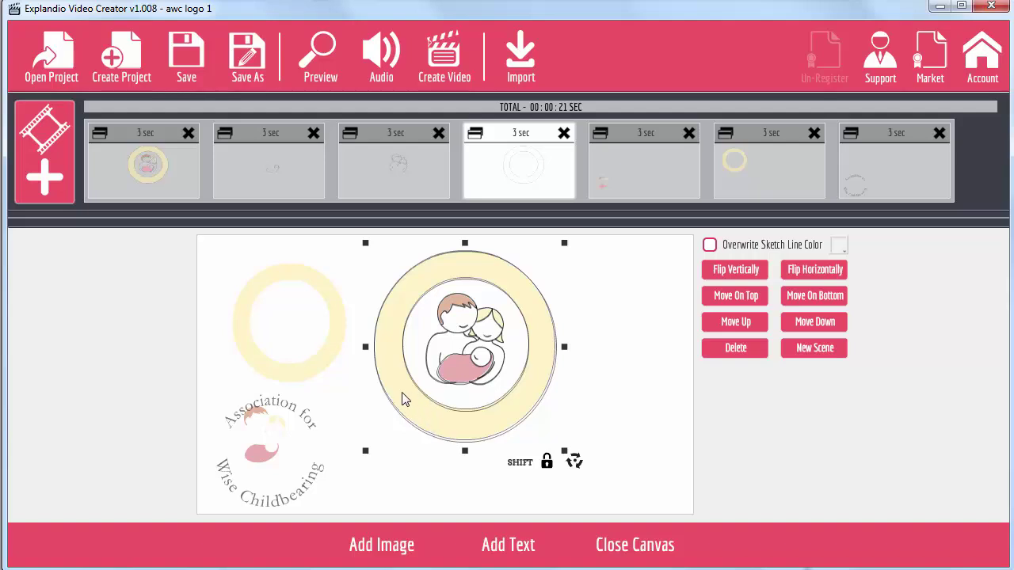
Step: Move the yellow ring over the logo's ring and enlarge it, keeping the circle outline aligned with the logo
left_click_drag(274, 286, 433, 287)
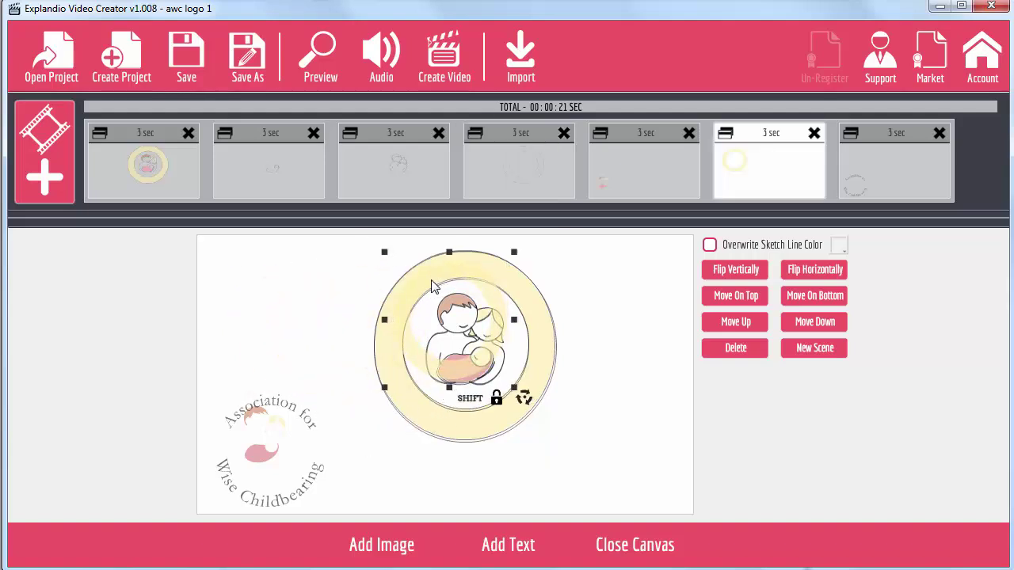
left_click_drag(513, 387, 533, 408)
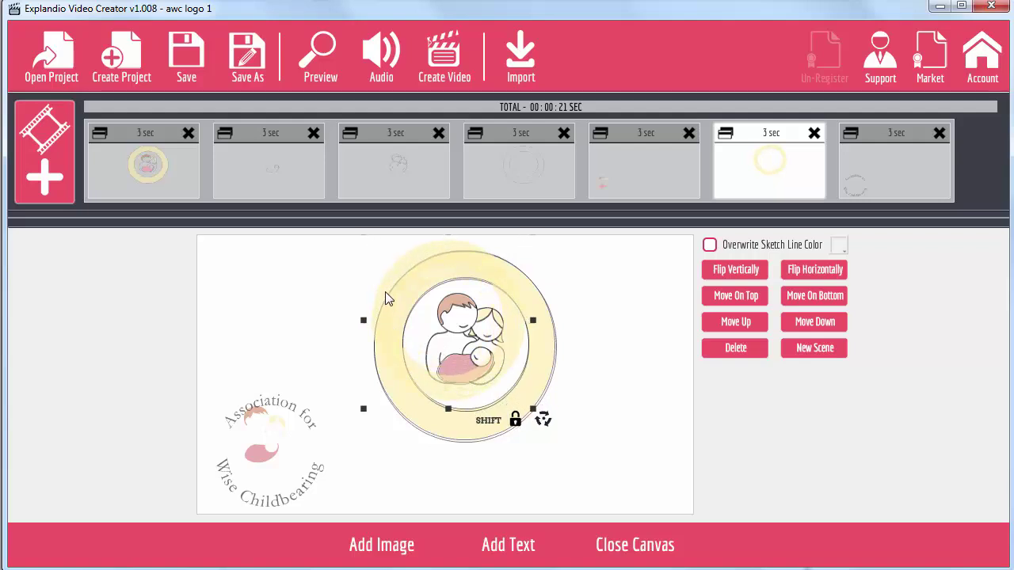
left_click_drag(394, 295, 406, 310)
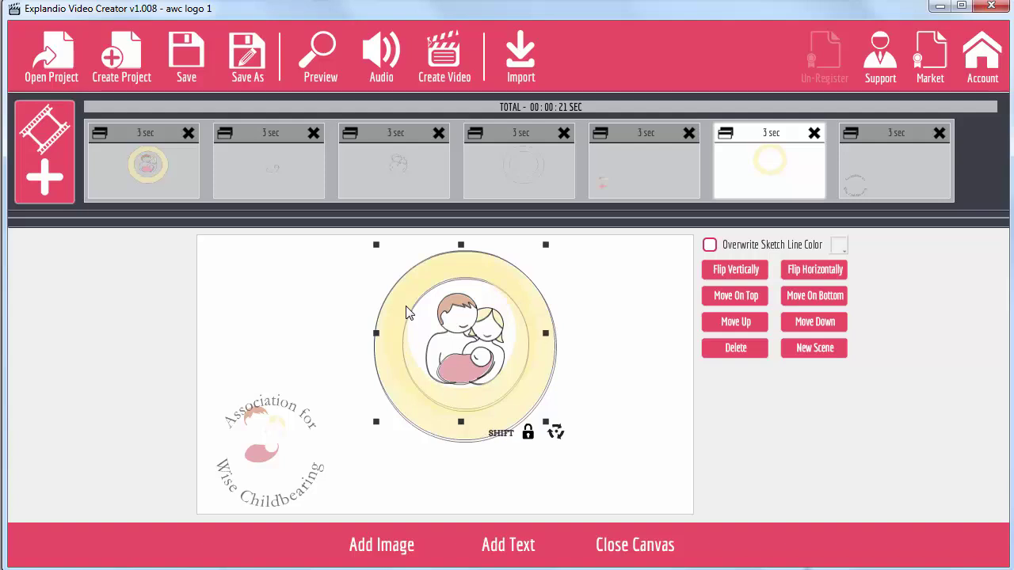
left_click(550, 421)
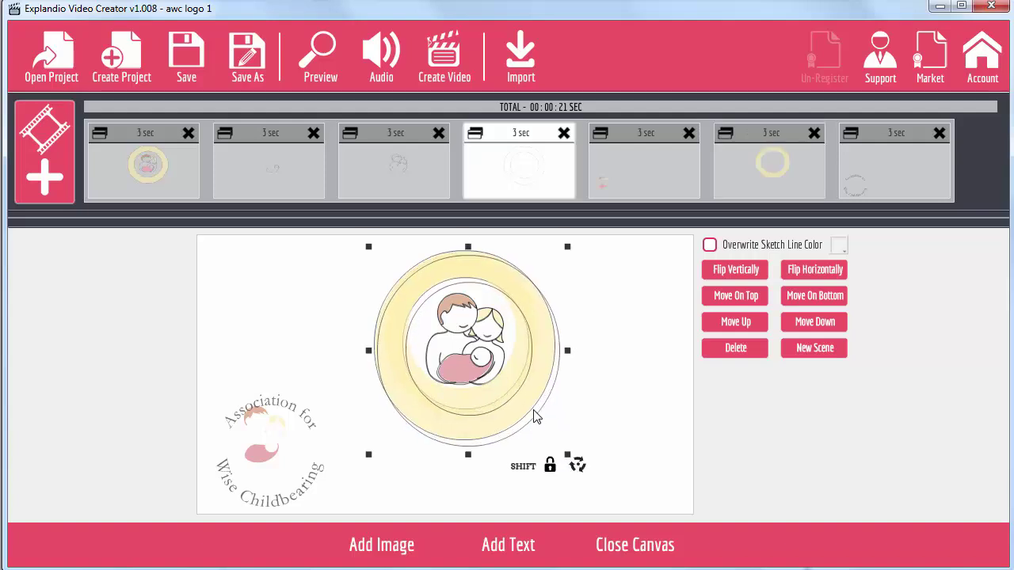
left_click_drag(516, 418, 514, 409)
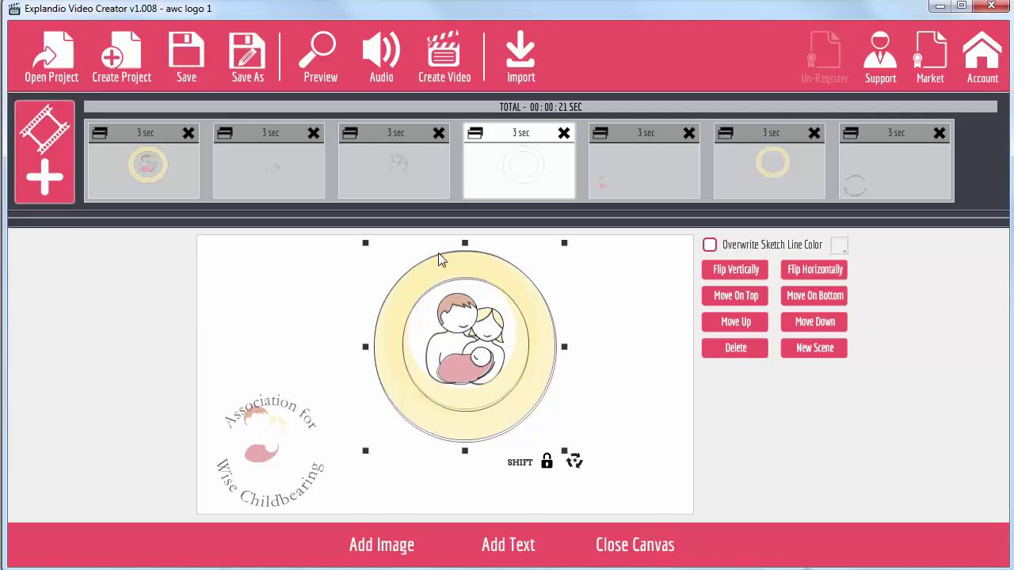
Step: Move the circular "Association for Wise Childbearing" lettering onto the logo's ring and scale it to fit the band
left_click(294, 410)
left_click_drag(295, 410, 466, 277)
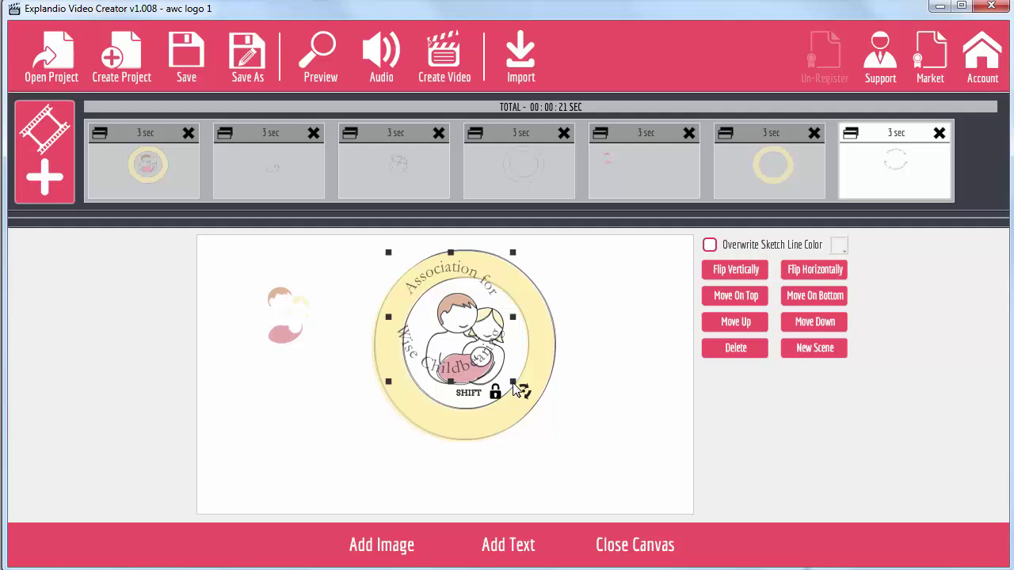
left_click_drag(514, 386, 543, 420)
left_click_drag(443, 400, 447, 413)
left_click_drag(546, 425, 550, 428)
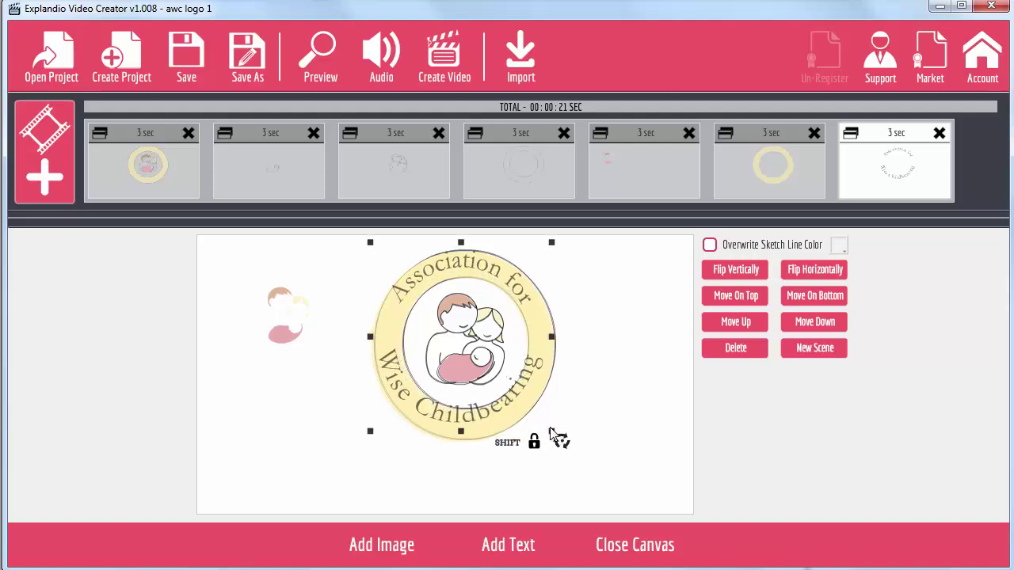
left_click_drag(448, 425, 451, 426)
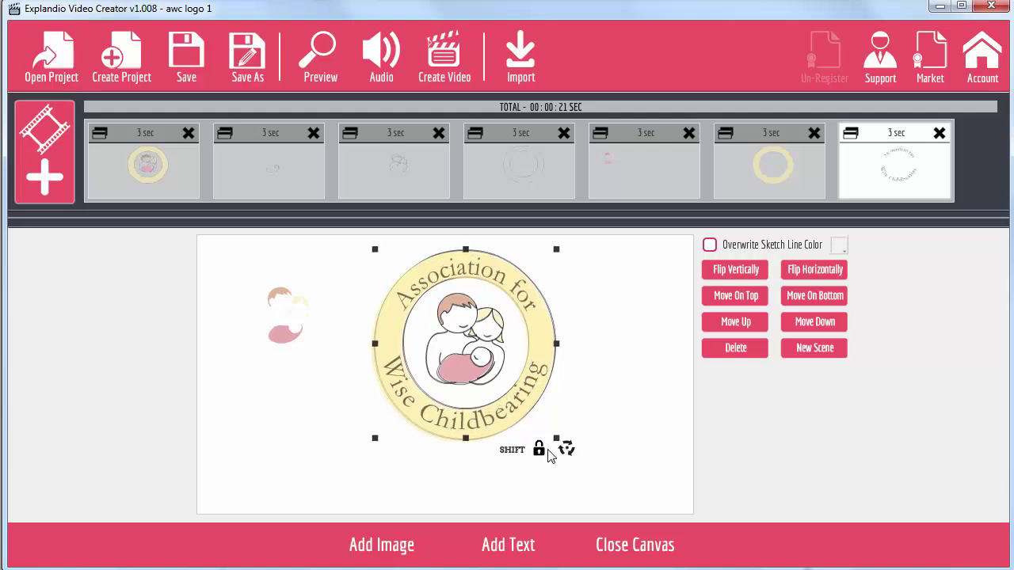
left_click_drag(556, 438, 561, 439)
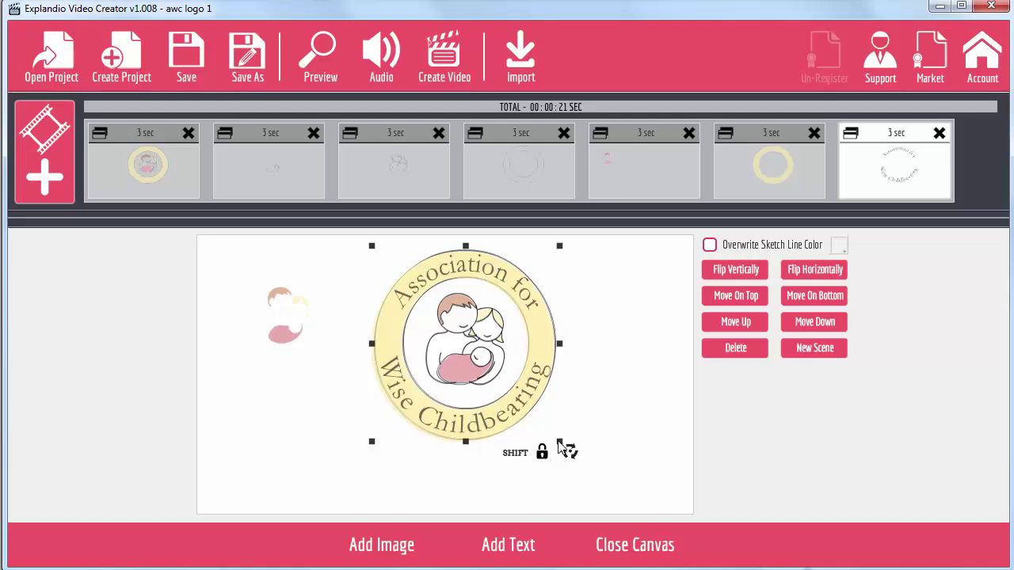
left_click_drag(560, 442, 557, 440)
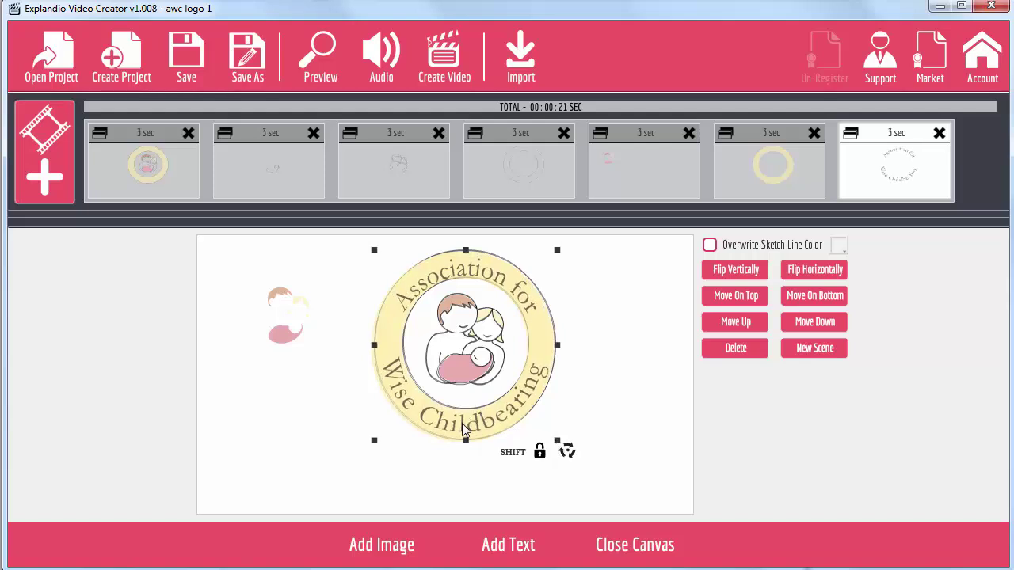
left_click_drag(462, 423, 463, 421)
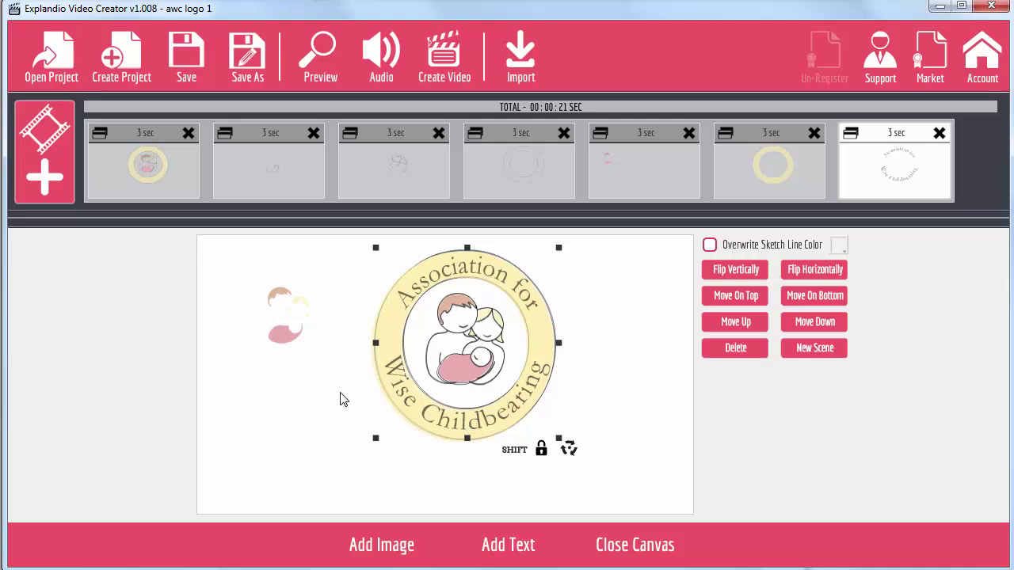
Step: Delete the complete colour logo's scene and nudge the circular lettering so it sits centred in the ring
left_click(188, 134)
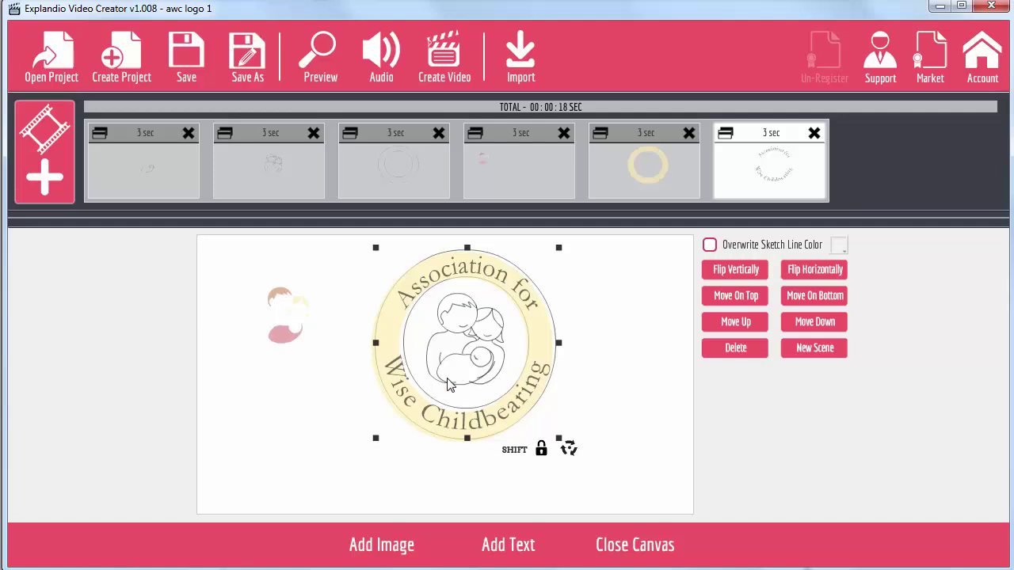
mouse_move(455, 336)
left_mouse_down()
mouse_move(466, 326)
mouse_move(452, 339)
left_mouse_up()
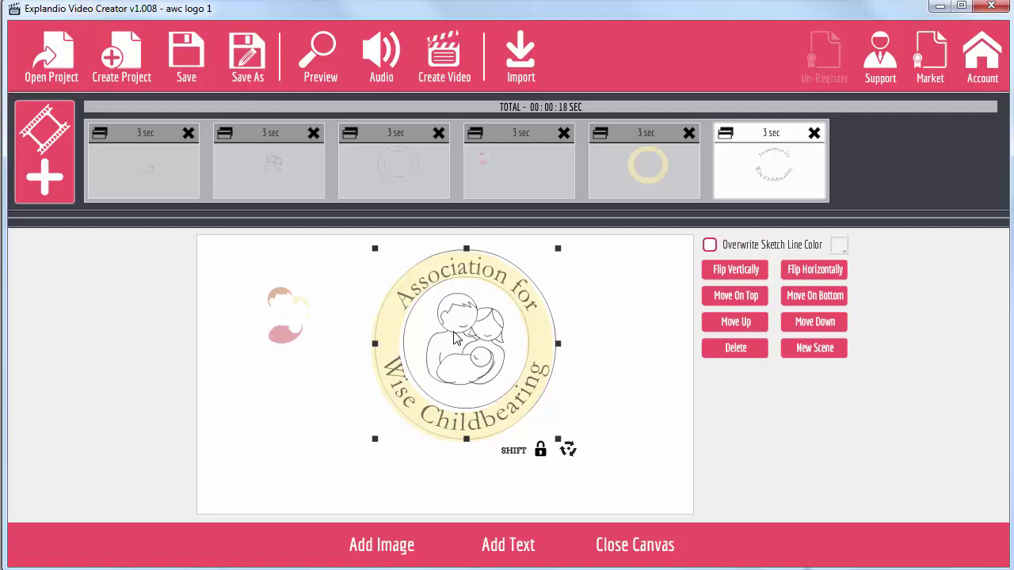
left_click_drag(456, 338, 455, 335)
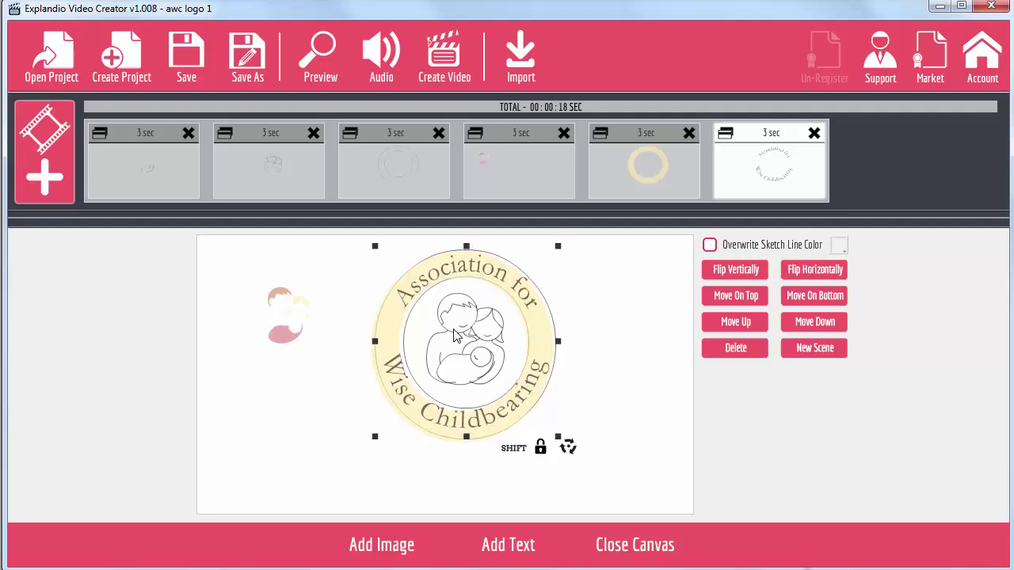
Step: Fine-tune the yellow ring's position and size so it fills the band between the two outline circles
left_click(645, 179)
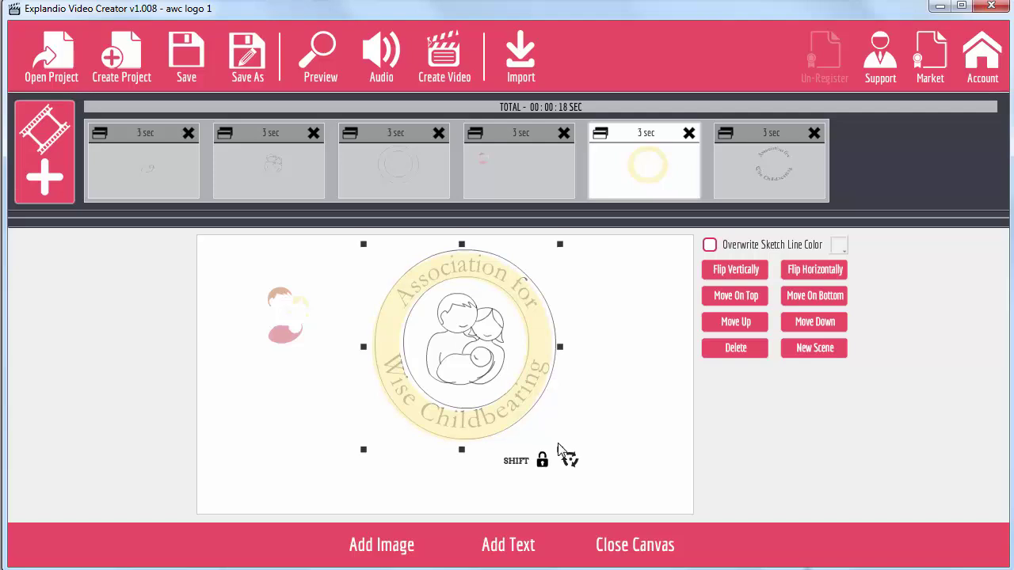
left_click(484, 438)
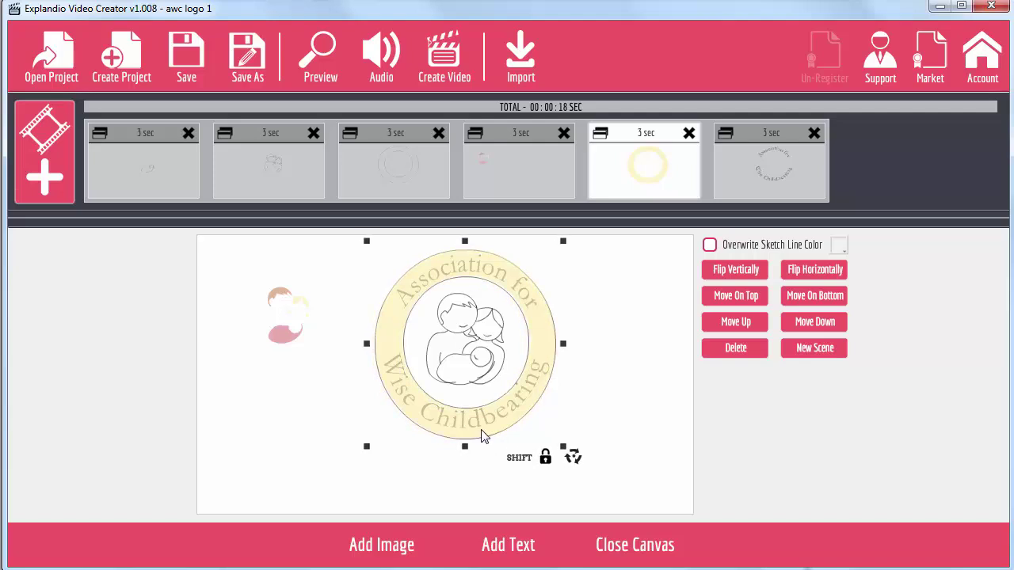
left_click_drag(564, 452, 563, 450)
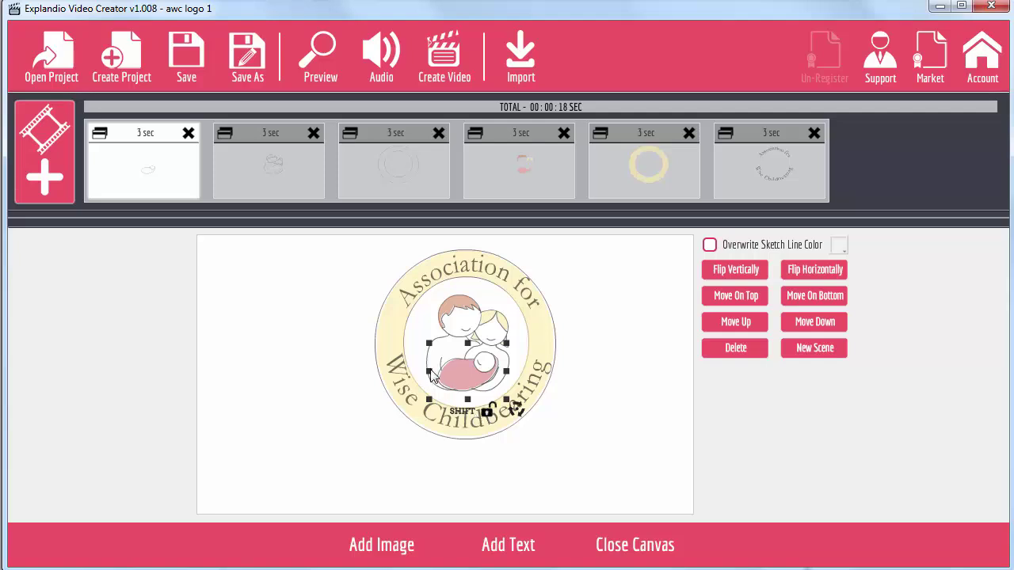
Step: Narrow the baby line art slightly so it fits the pink blanket fill
left_click_drag(431, 370, 433, 371)
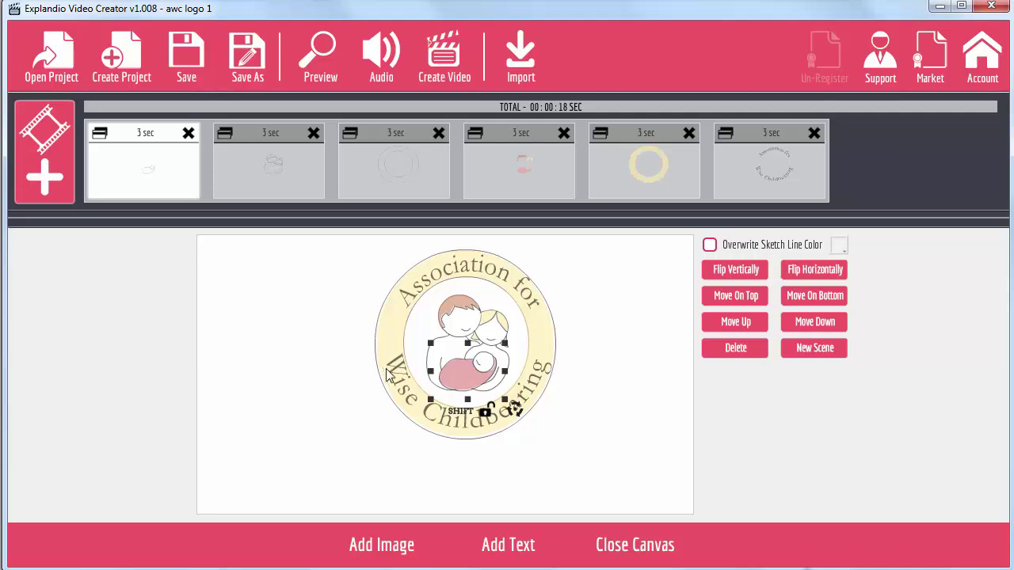
left_click(749, 182)
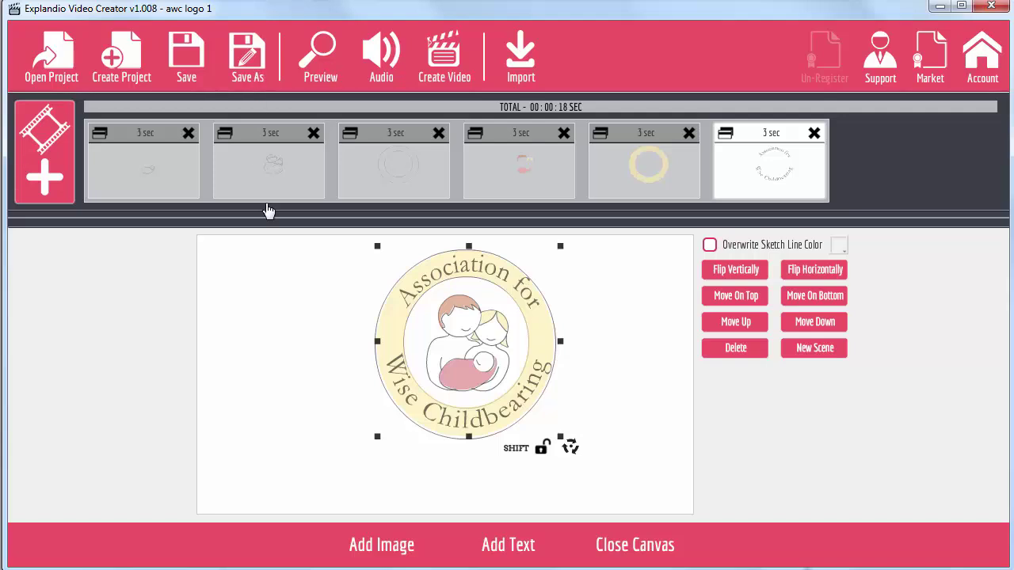
left_click(130, 173)
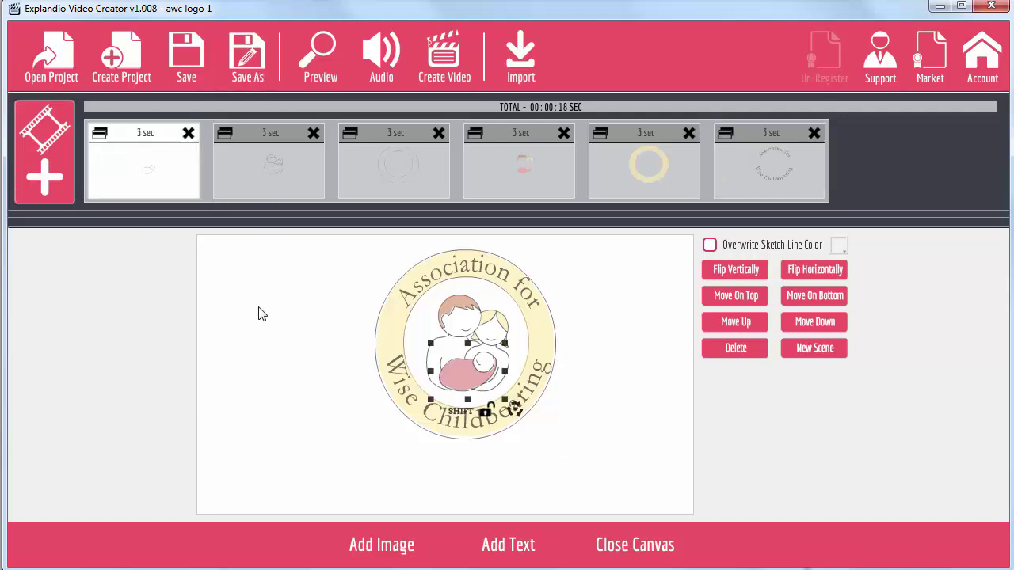
Step: Close the canvas and switch from the baby scene to the mom and dad scene to view its sketch preview
left_click(638, 544)
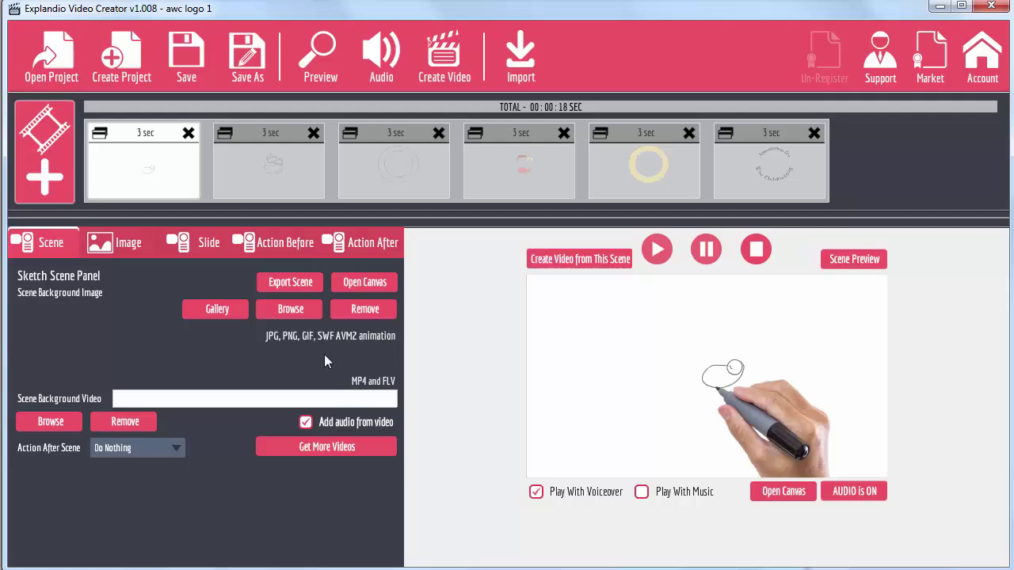
left_click(287, 158)
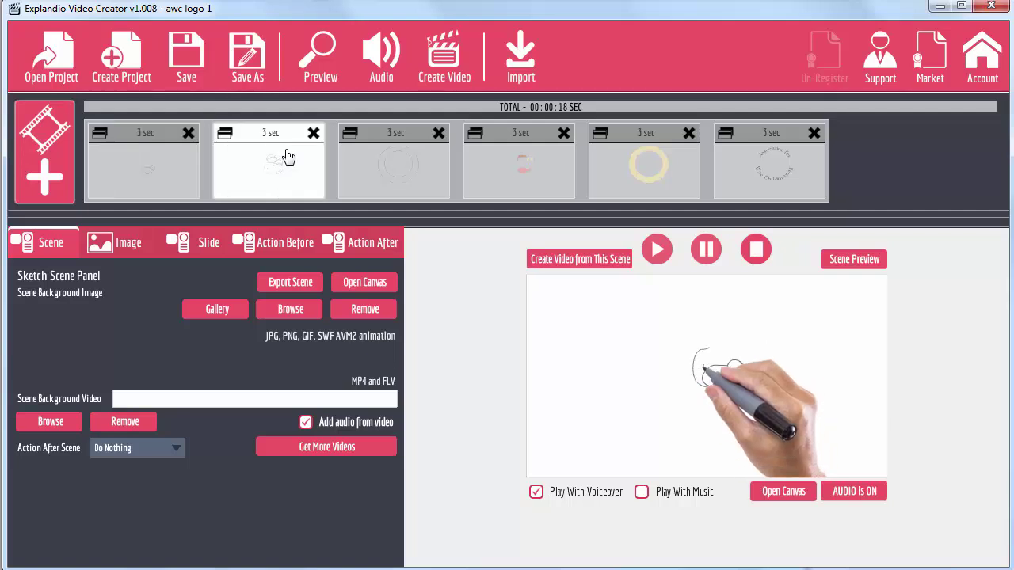
Step: Set the before-action duration of the mom and dad sketch scene to 6 seconds
left_click(275, 250)
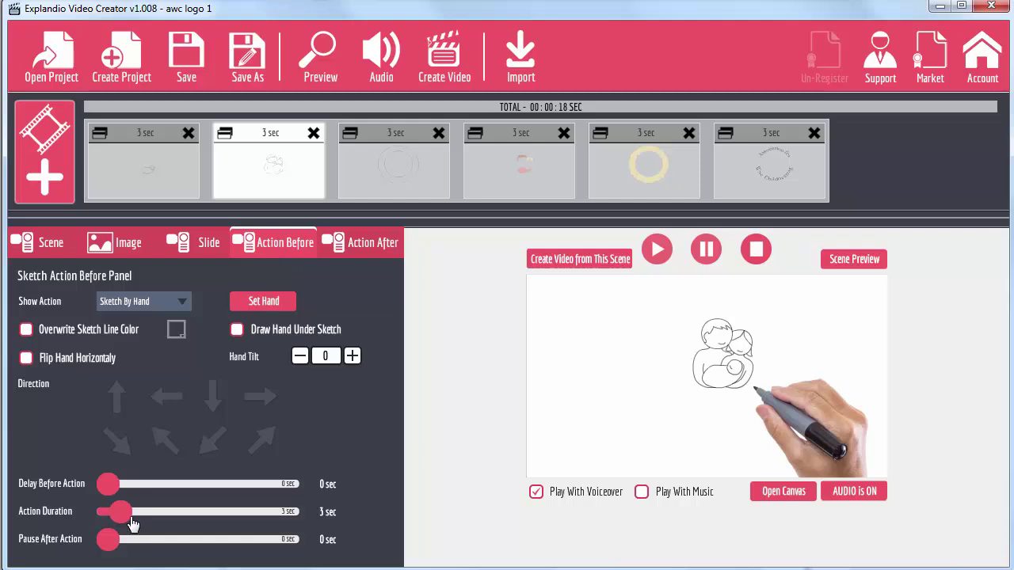
mouse_move(132, 524)
left_mouse_down()
mouse_move(119, 520)
mouse_move(133, 513)
left_mouse_up()
left_click_drag(142, 517, 147, 516)
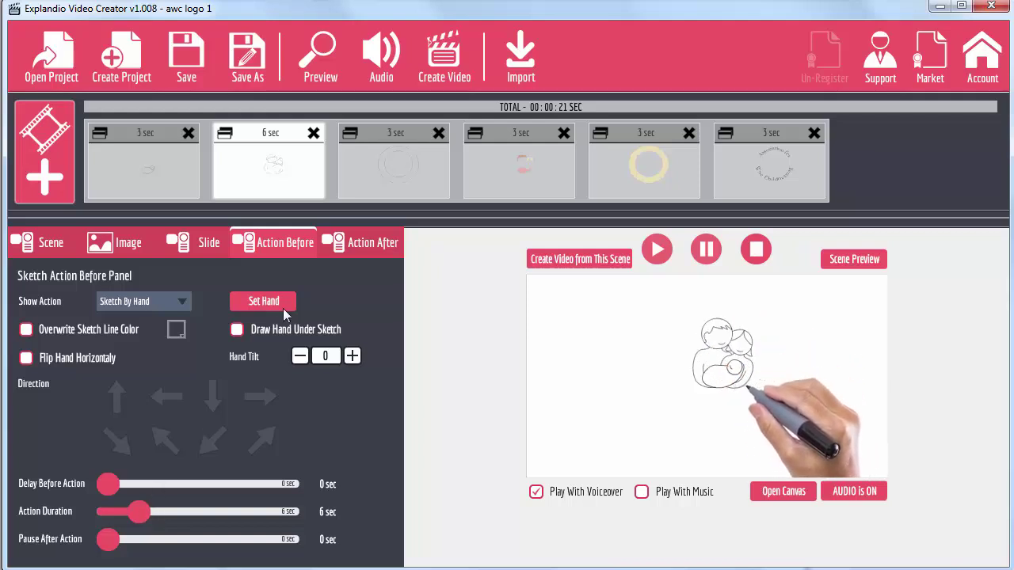
Step: View the outline circles scene, and make the family colour fill scene Fade In with an action duration of 1 second
left_click(374, 170)
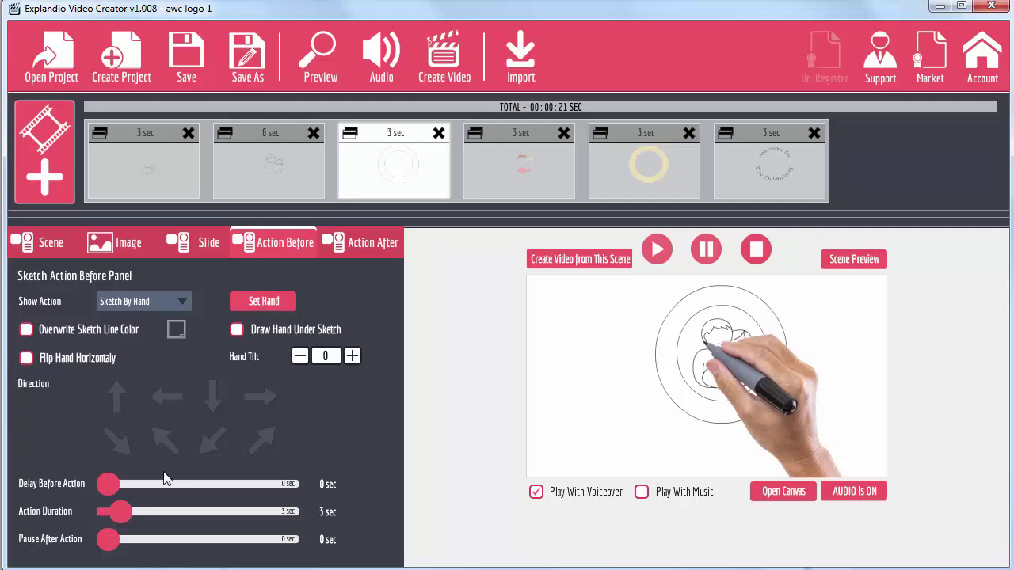
left_click(531, 170)
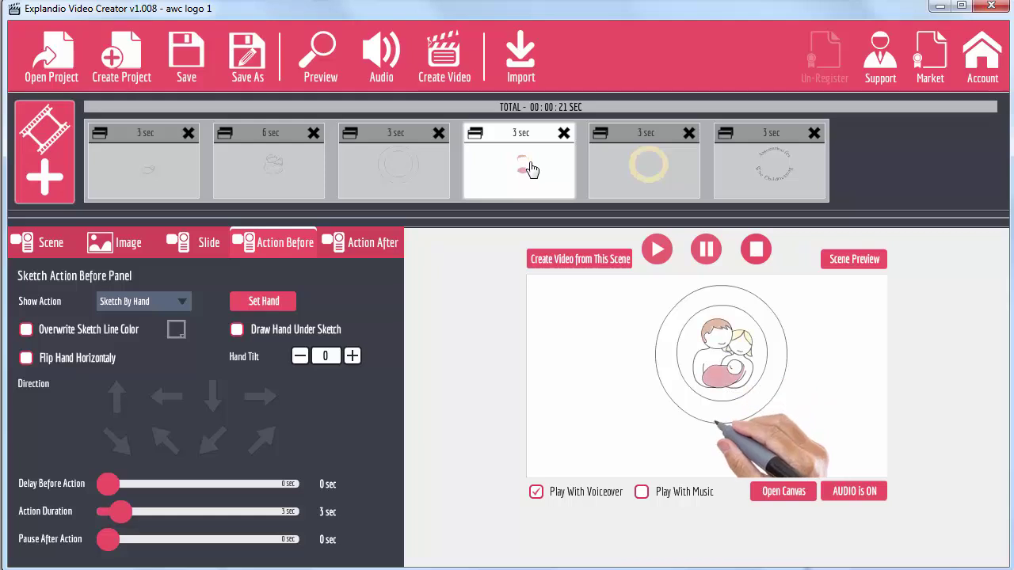
left_click(185, 299)
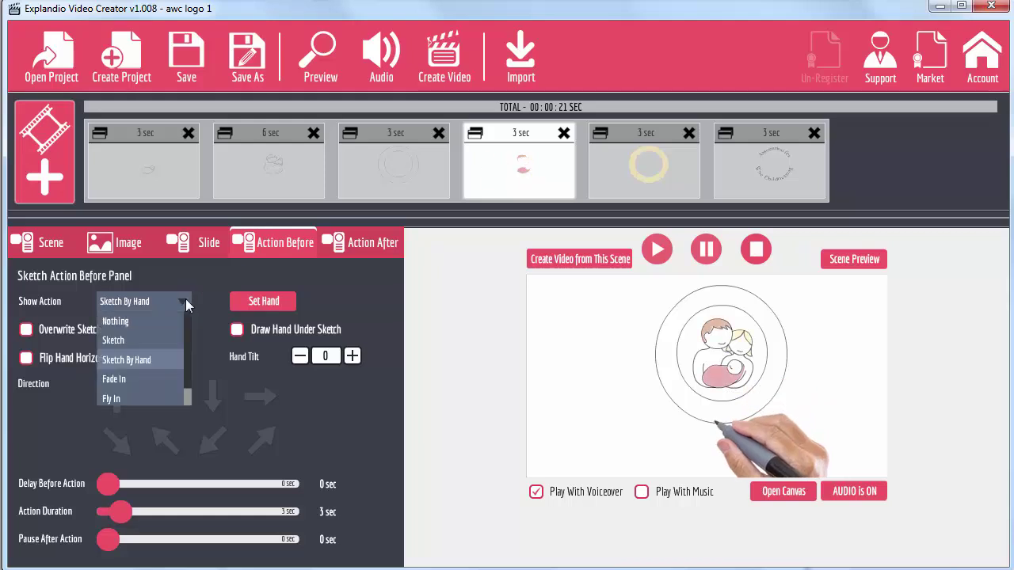
left_click(141, 379)
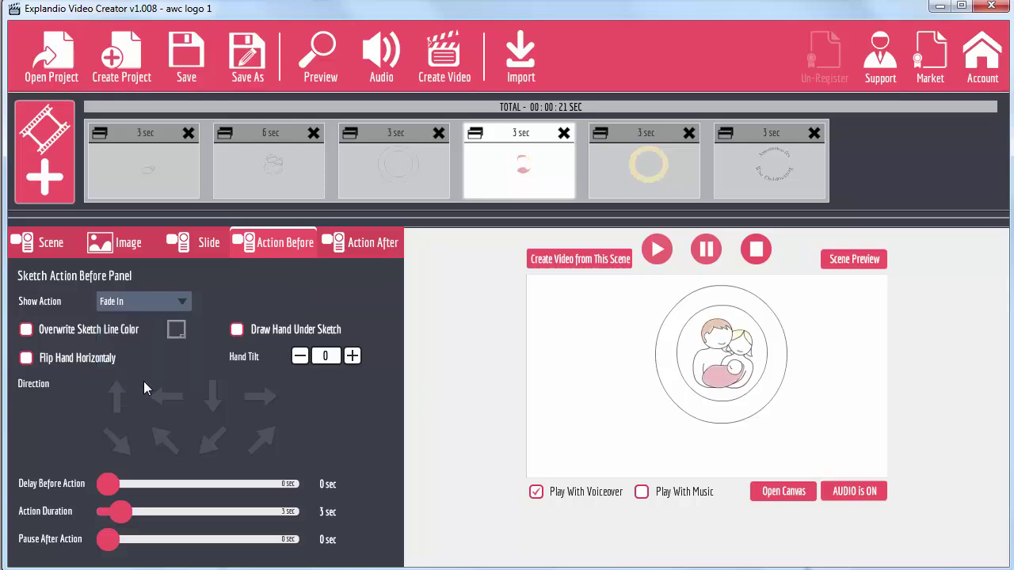
left_click_drag(120, 511, 109, 514)
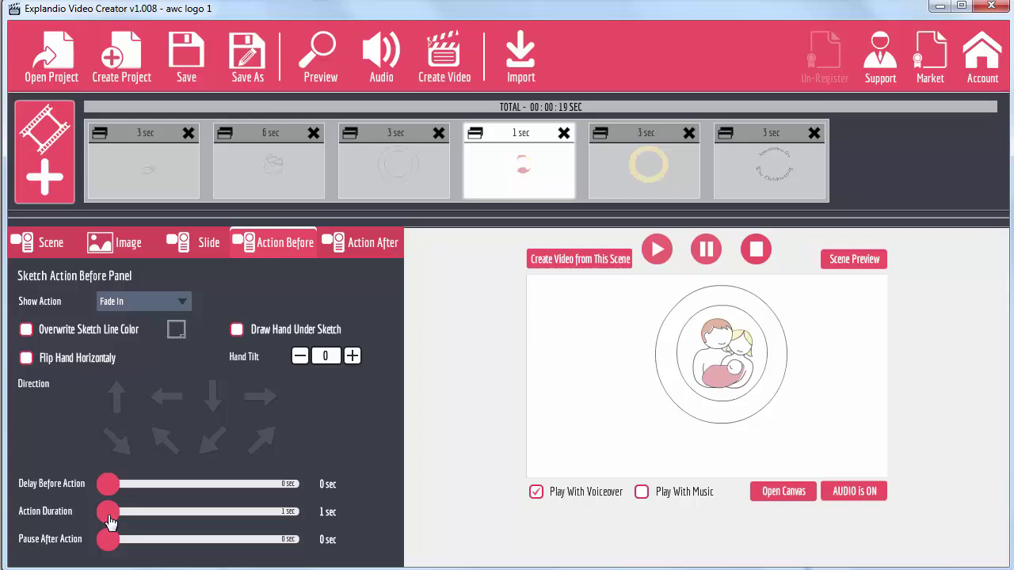
Step: Make the yellow ring scene appear with Fade In and an action duration of 1 second
left_click(657, 185)
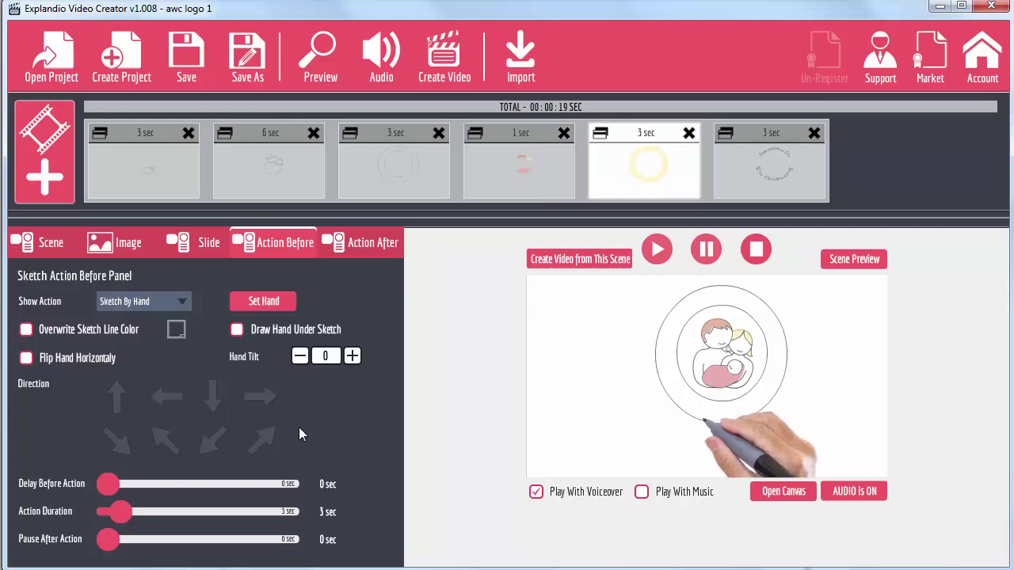
left_click_drag(111, 511, 103, 511)
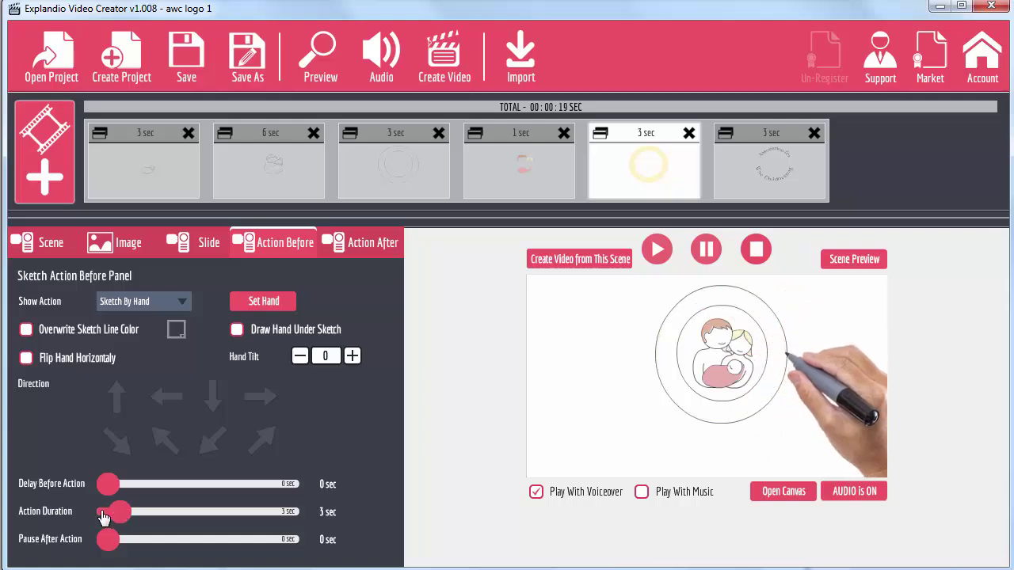
left_click(151, 301)
left_click(118, 379)
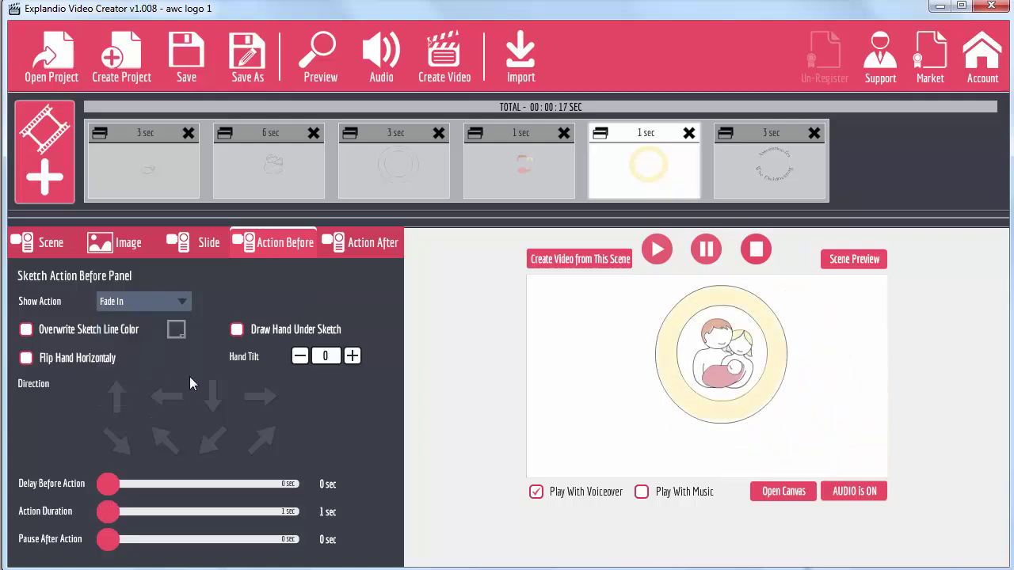
Step: Change the circular lettering scene's show action to Fade In and its action duration to 1 second
left_click(794, 186)
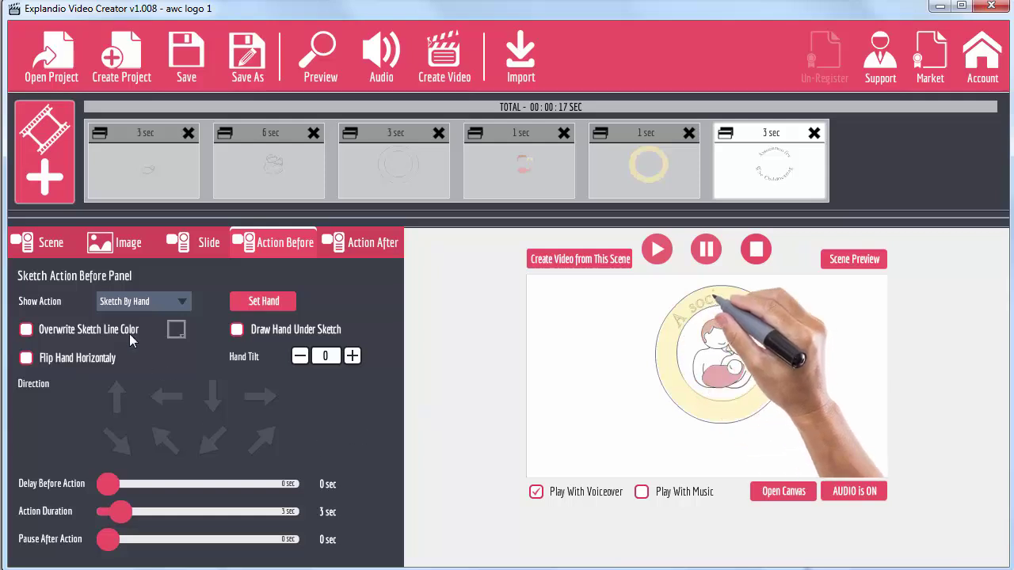
left_click(145, 301)
left_click(140, 379)
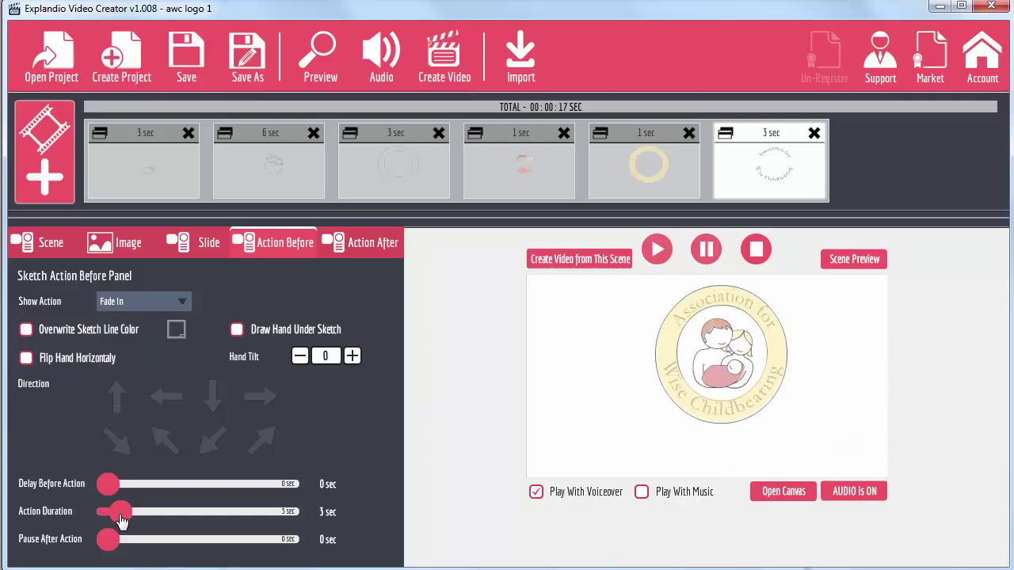
left_click_drag(121, 513, 107, 523)
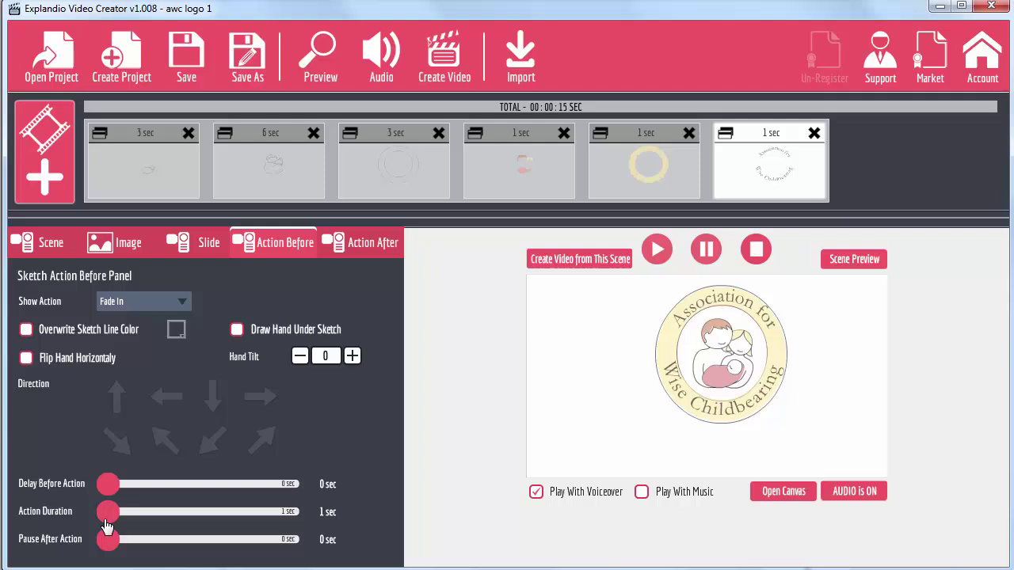
Step: Play the full project preview through all logo scenes and close it at the end
left_click(799, 171)
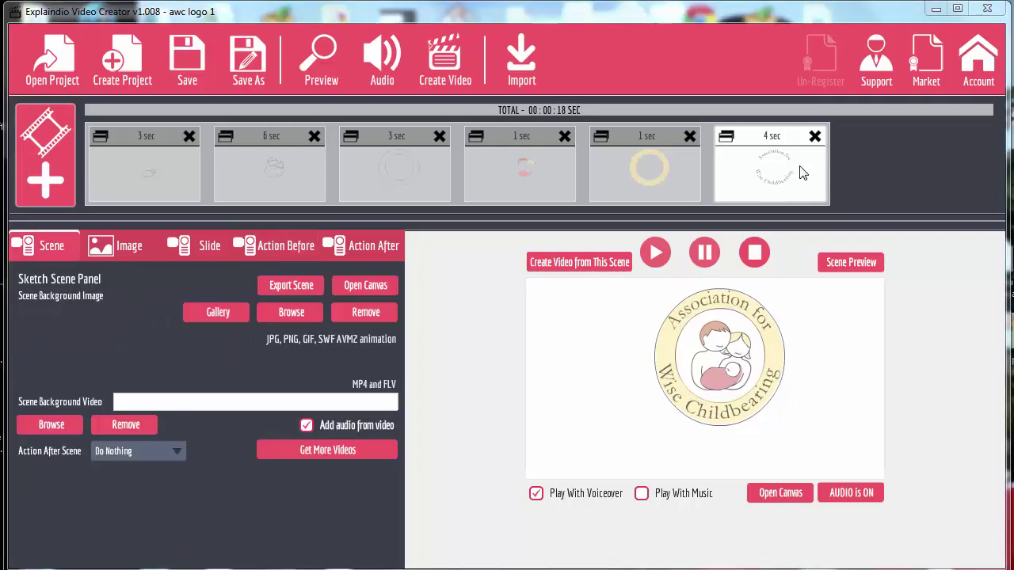
left_click(322, 64)
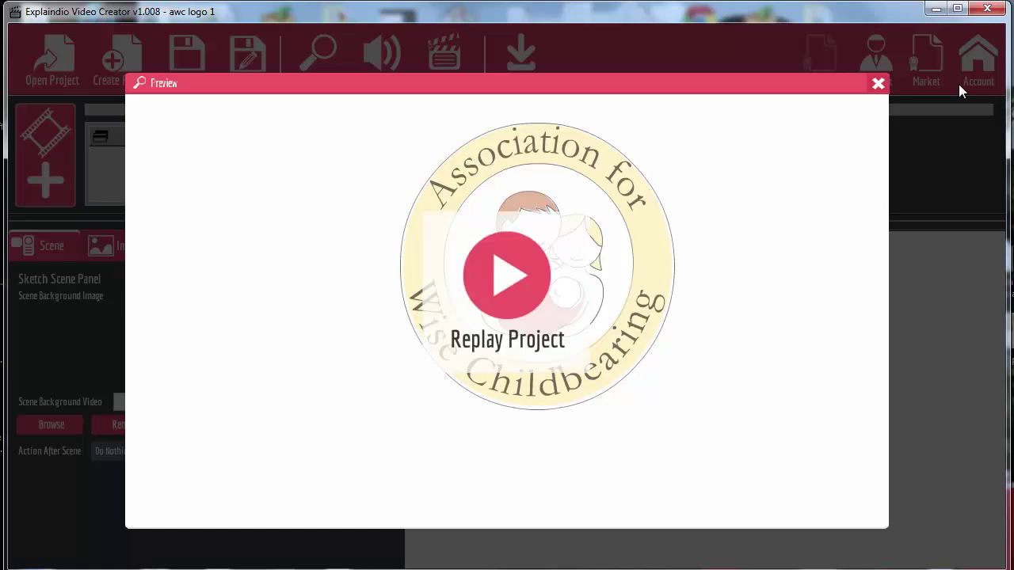
left_click(877, 86)
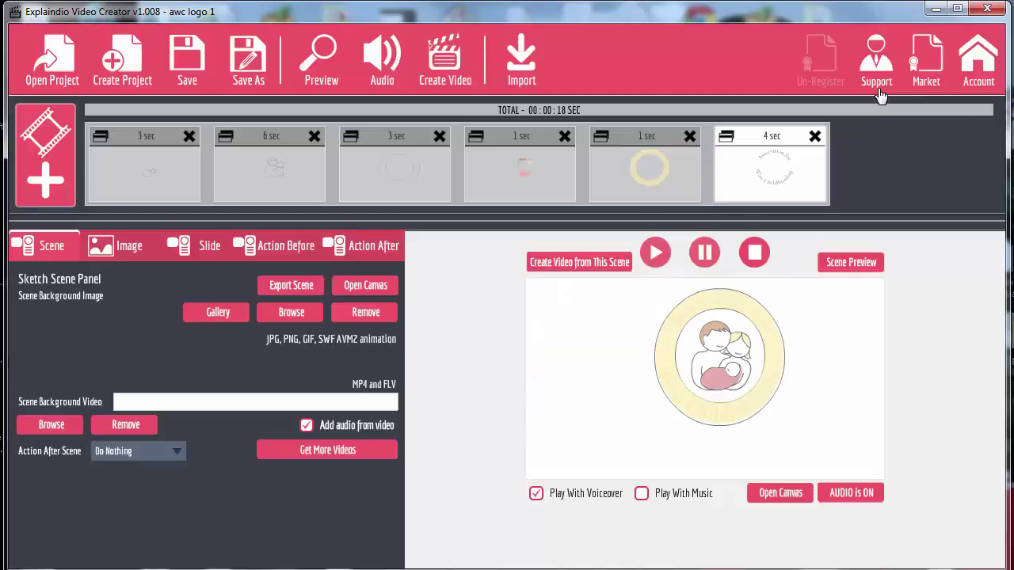